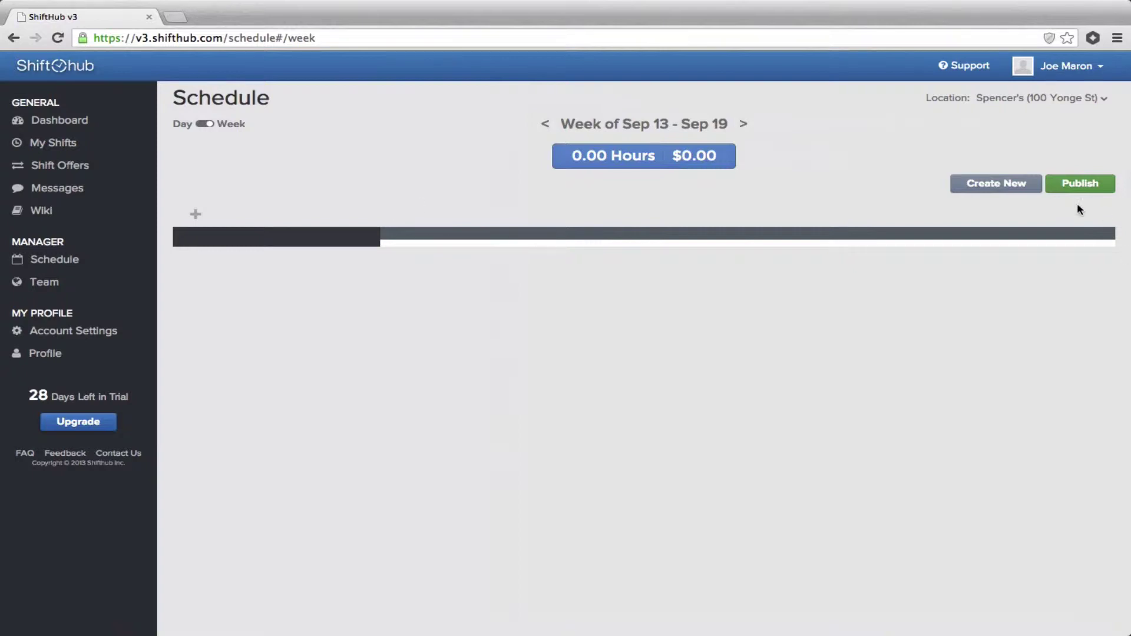
Create a schedule named Store with Staff and Cashier positions and save it.
{"action": "left_click", "coordinate": [994, 184]}
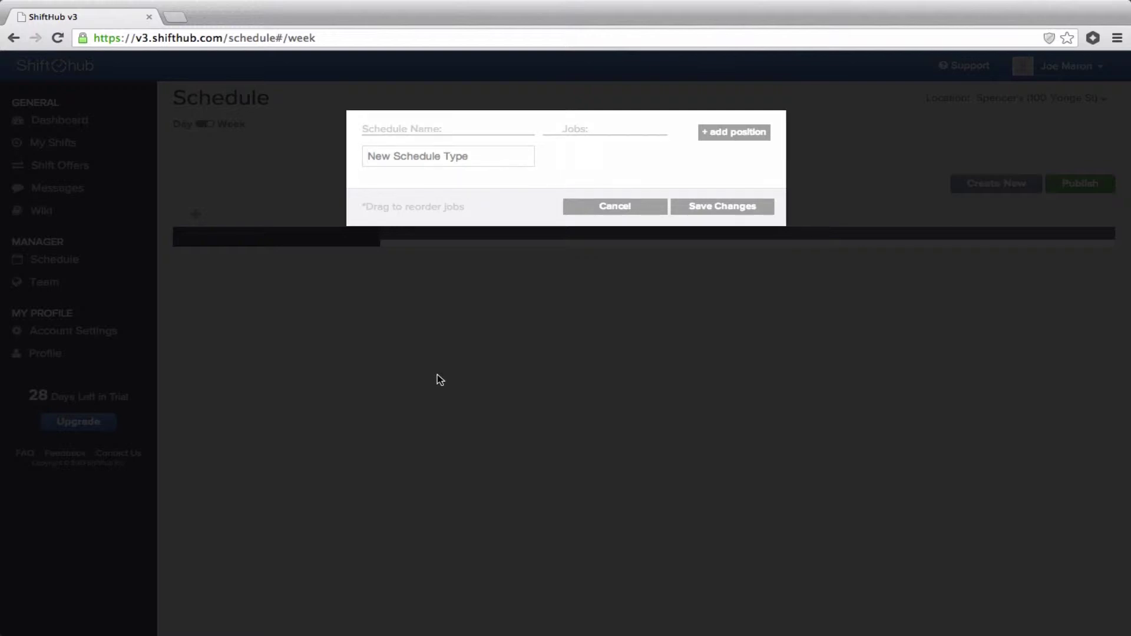
{"action": "type", "text": "Main"}
{"action": "key", "text": "BackSpace"}
{"action": "key", "text": "BackSpace"}
{"action": "key", "text": "BackSpace"}
{"action": "key", "text": "BackSpace"}
{"action": "type", "text": "Store"}
{"action": "left_click", "coordinate": [761, 134]}
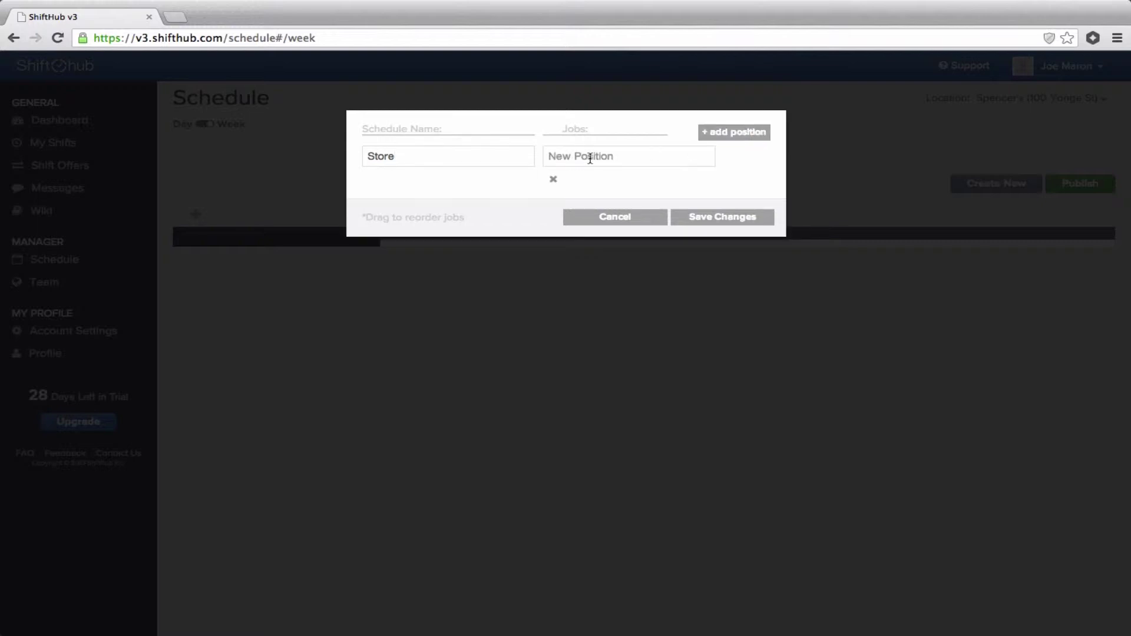
{"action": "type", "text": "Staff"}
{"action": "left_click", "coordinate": [748, 132]}
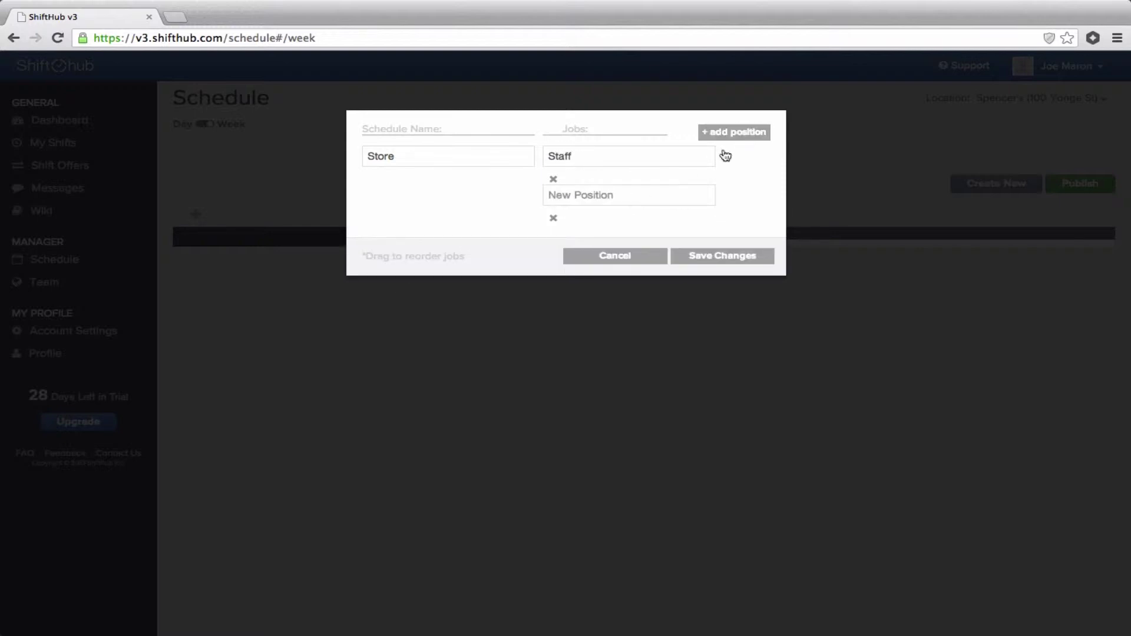
{"action": "type", "text": "Cashier"}
{"action": "left_click", "coordinate": [707, 252]}
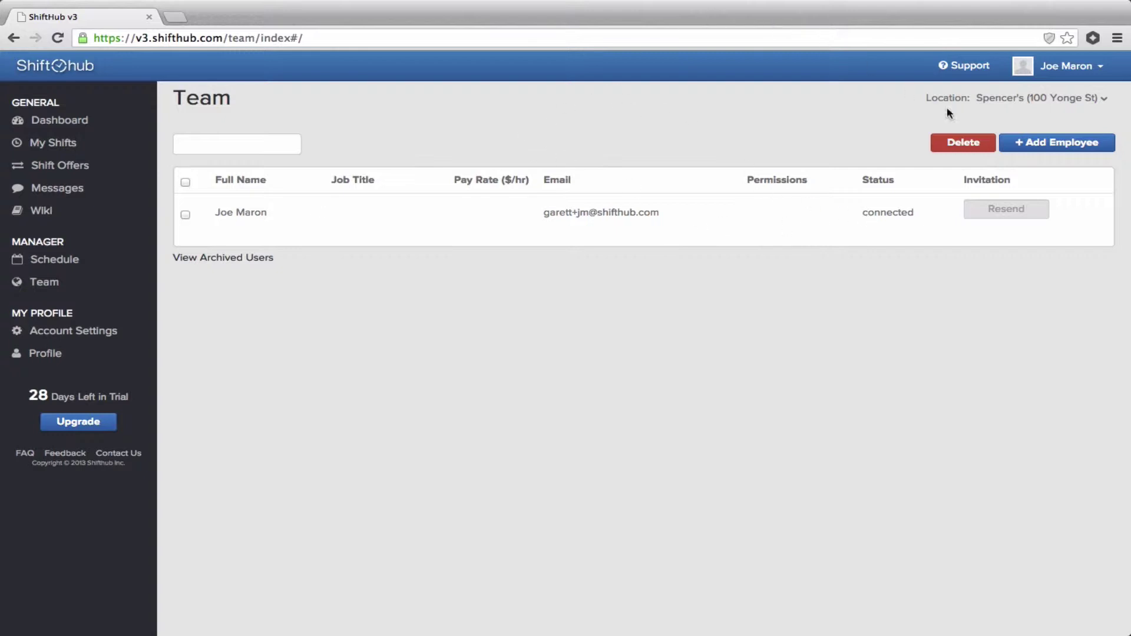
Add an employee with their full name, e-mail and Staff job title to the team.
{"action": "left_click", "coordinate": [1082, 148]}
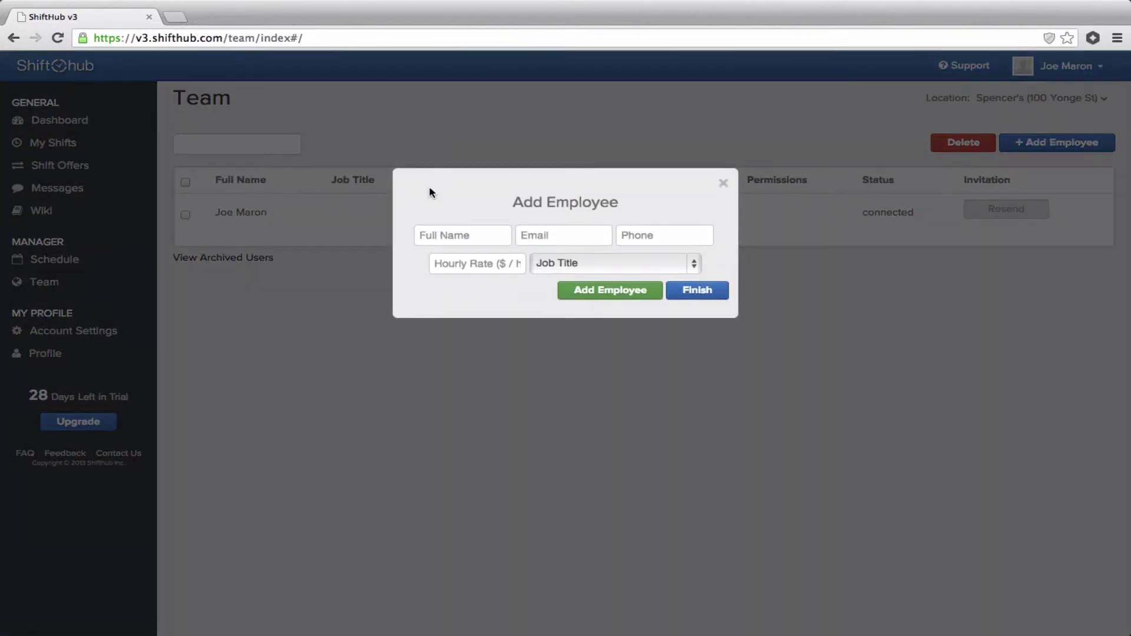
{"action": "left_click", "coordinate": [438, 232]}
{"action": "key", "text": "Tab"}
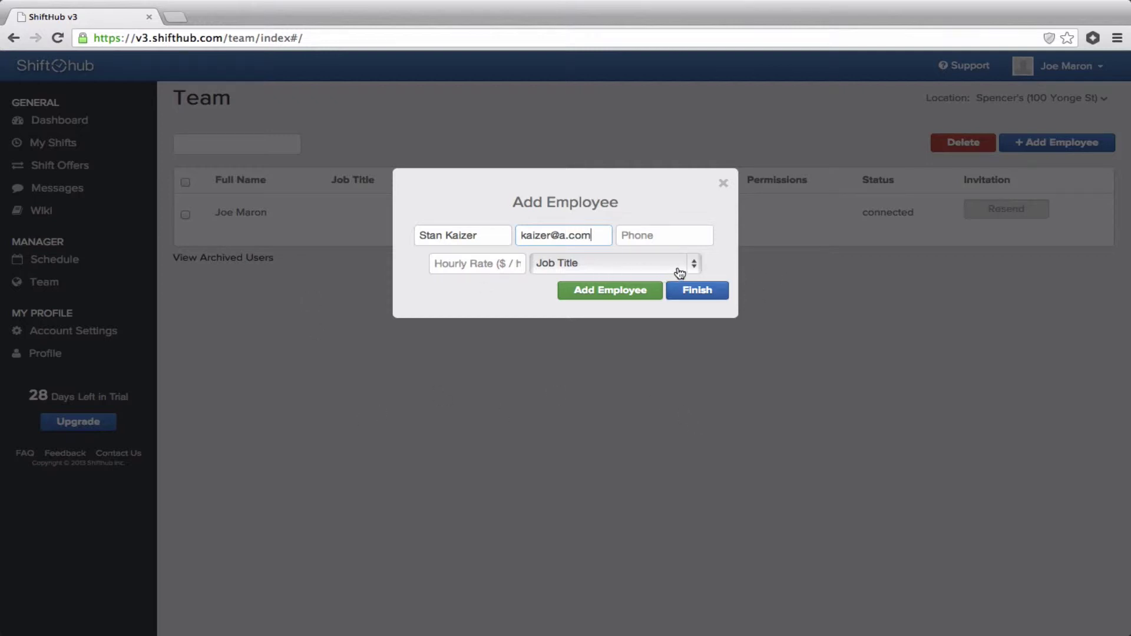
{"action": "left_click", "coordinate": [677, 269]}
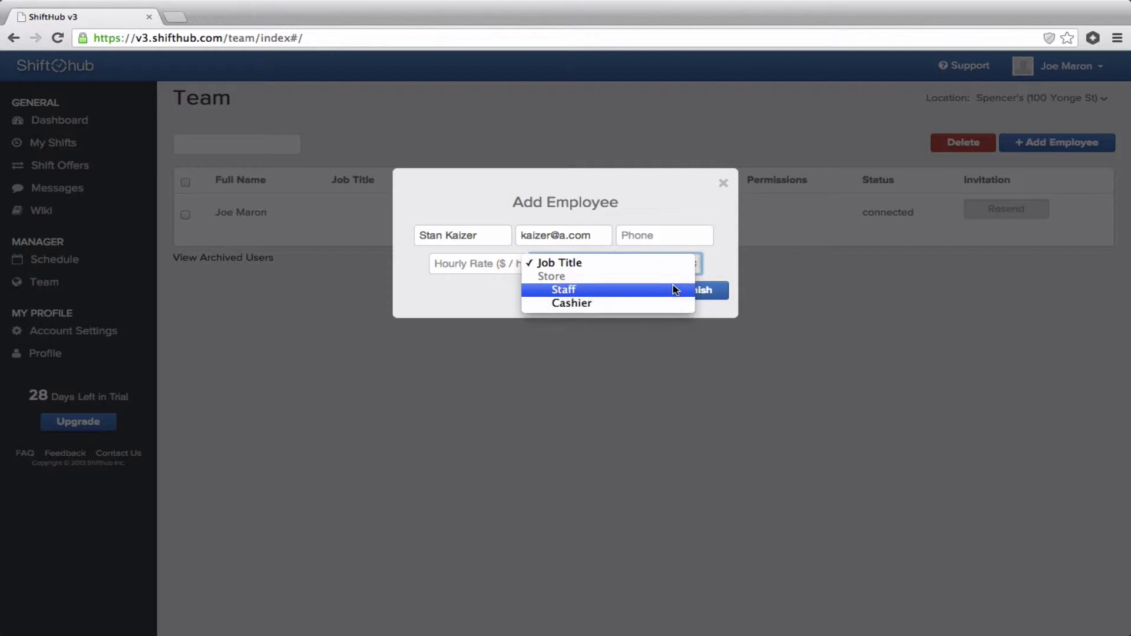
{"action": "left_click", "coordinate": [655, 289]}
{"action": "left_click", "coordinate": [612, 302]}
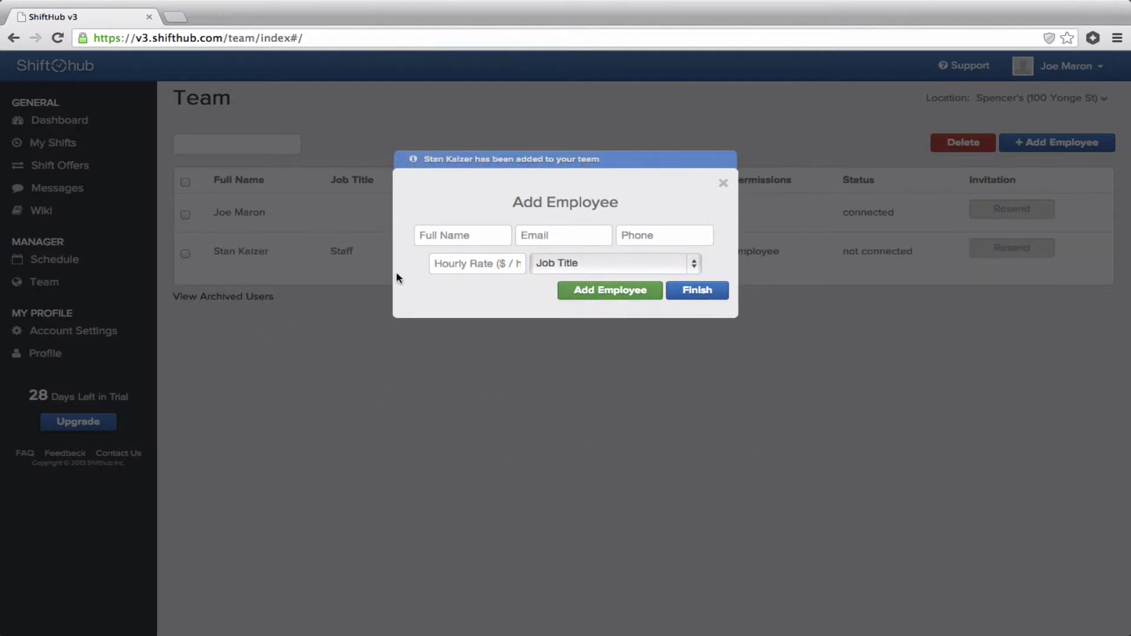
Enter the next employee's full name and e-mail, with Staff as job title.
{"action": "left_click", "coordinate": [439, 236]}
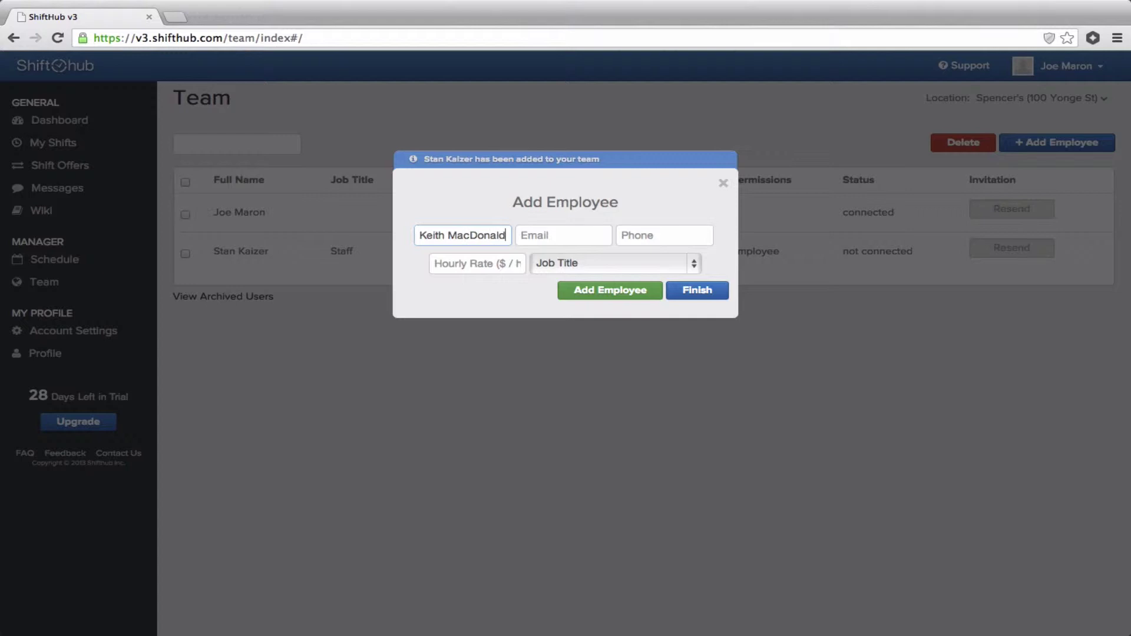
{"action": "key", "text": "Tab"}
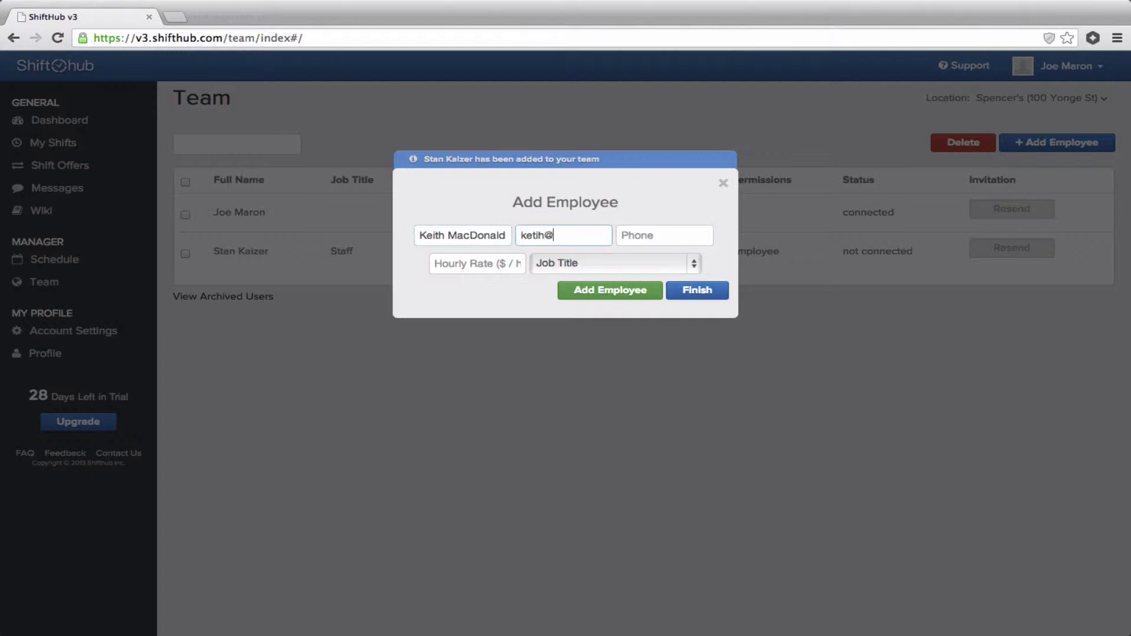
{"action": "left_click", "coordinate": [600, 261]}
{"action": "left_click", "coordinate": [600, 291]}
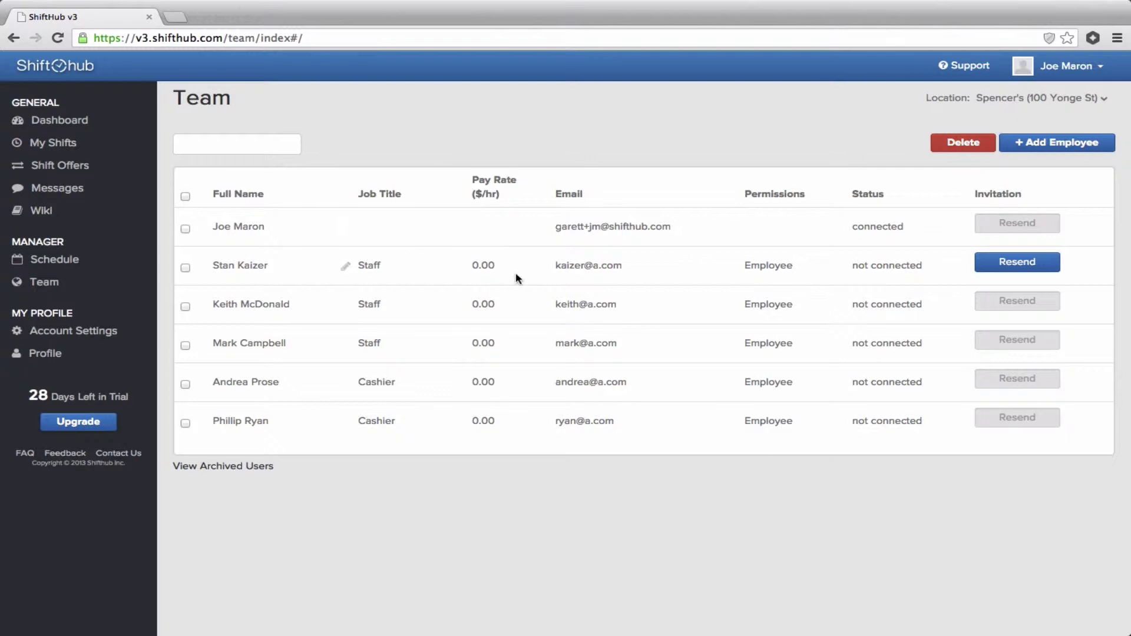
Add Cashier as the first Staff employee's second job at a 0 pay rate.
{"action": "left_click", "coordinate": [344, 271]}
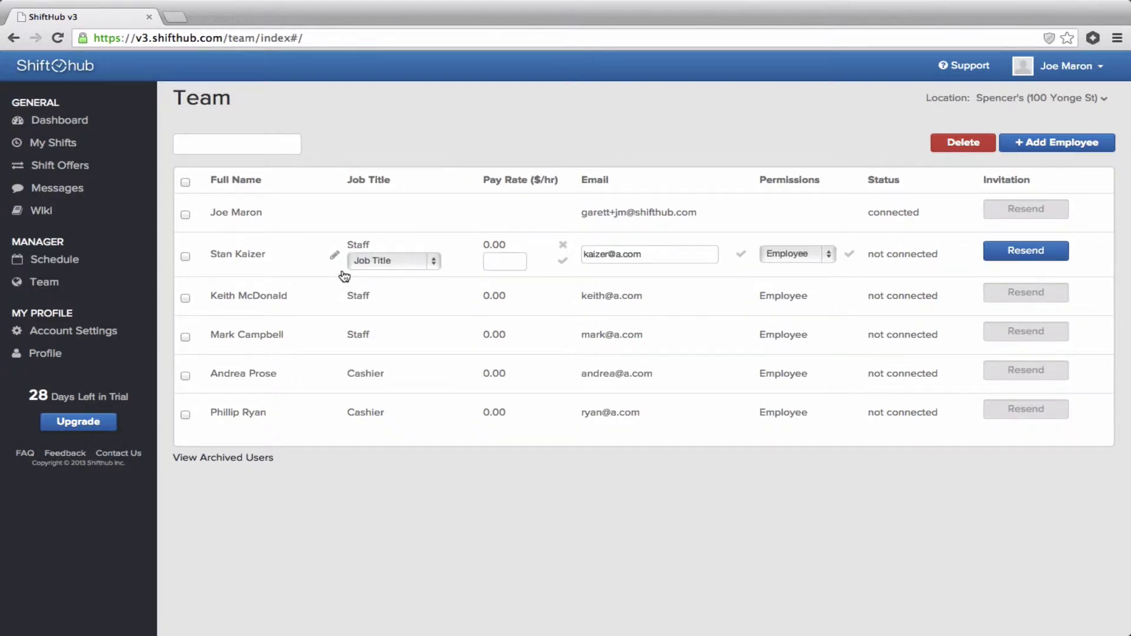
{"action": "left_click", "coordinate": [433, 263]}
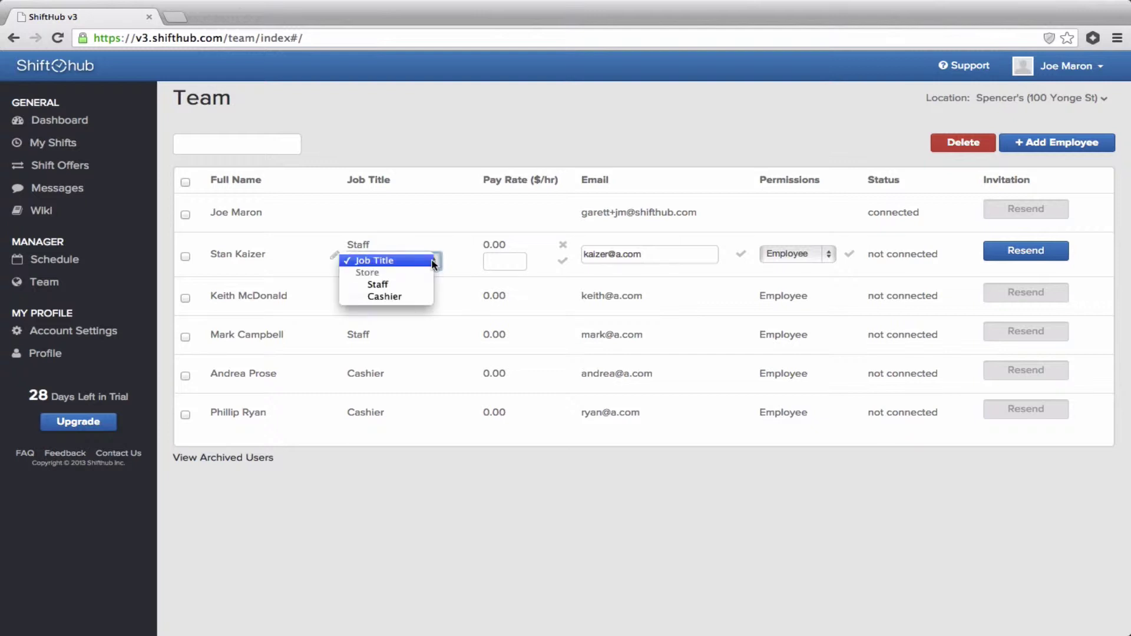
{"action": "left_click", "coordinate": [407, 296]}
{"action": "left_click", "coordinate": [494, 260]}
{"action": "type", "text": "0"}
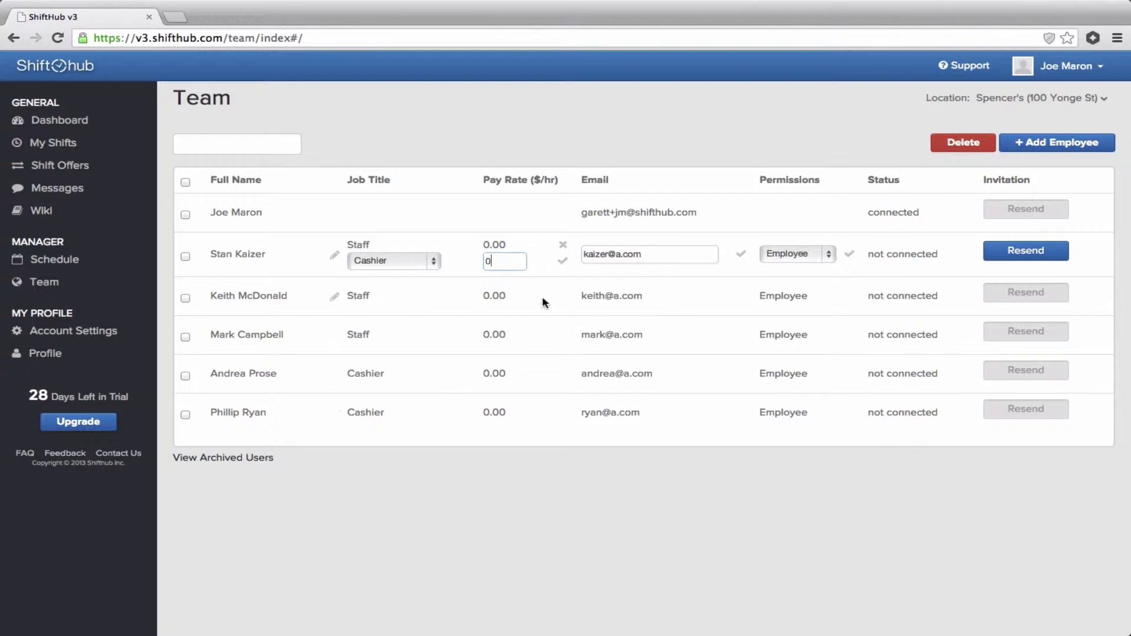
{"action": "left_click", "coordinate": [562, 261]}
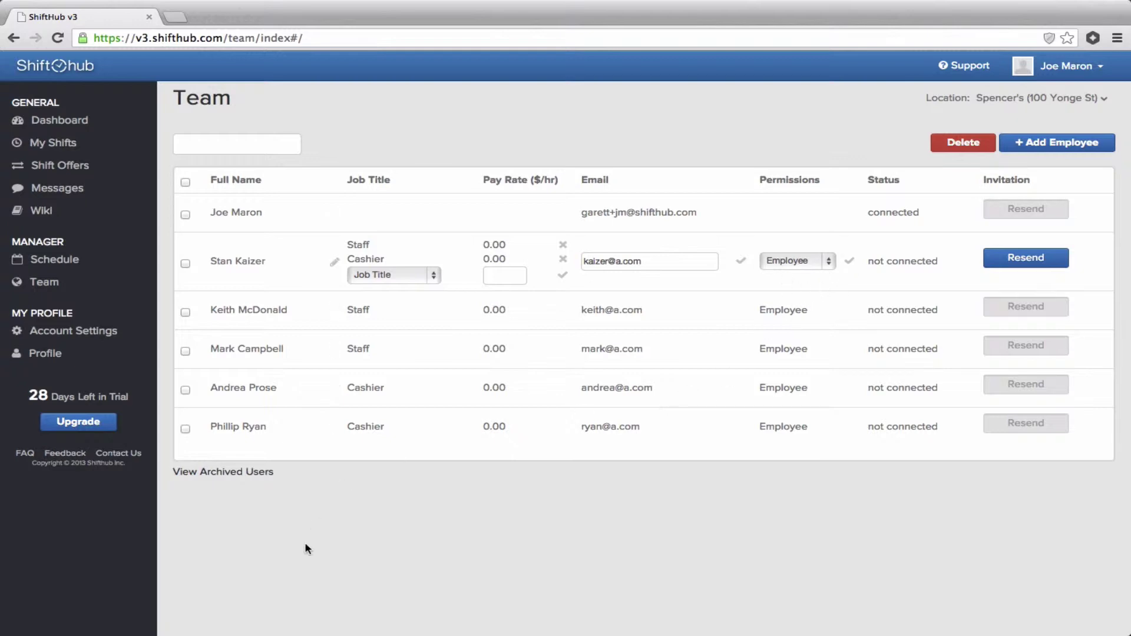
Keep that employee's permission level at Employee.
{"action": "left_click", "coordinate": [829, 262]}
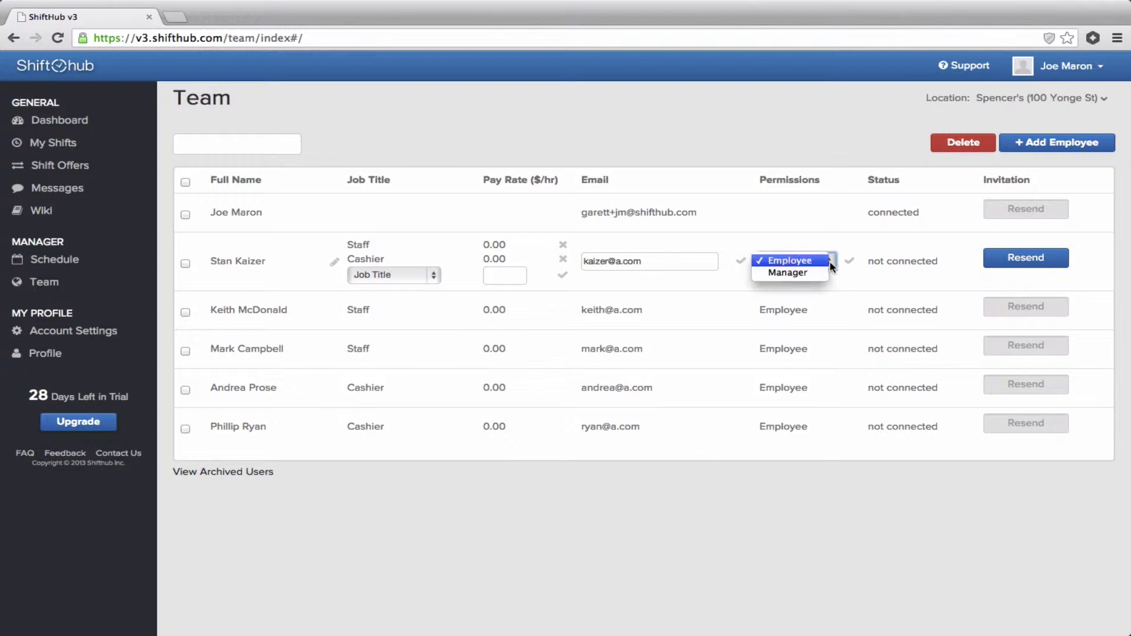
{"action": "left_click", "coordinate": [792, 259]}
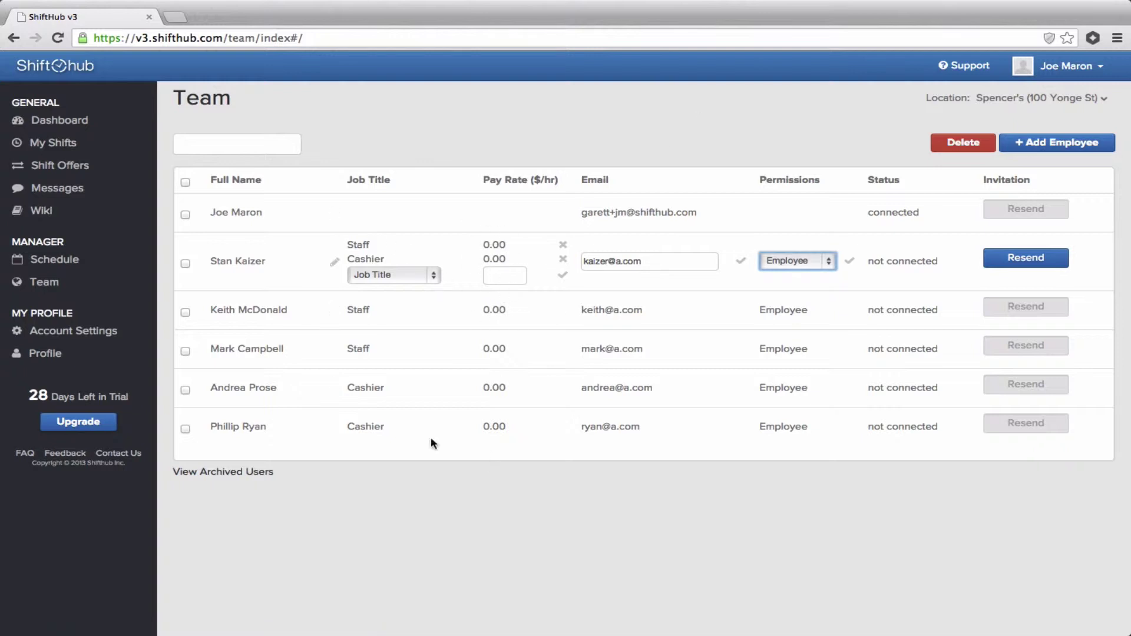
{"action": "left_click", "coordinate": [465, 518]}
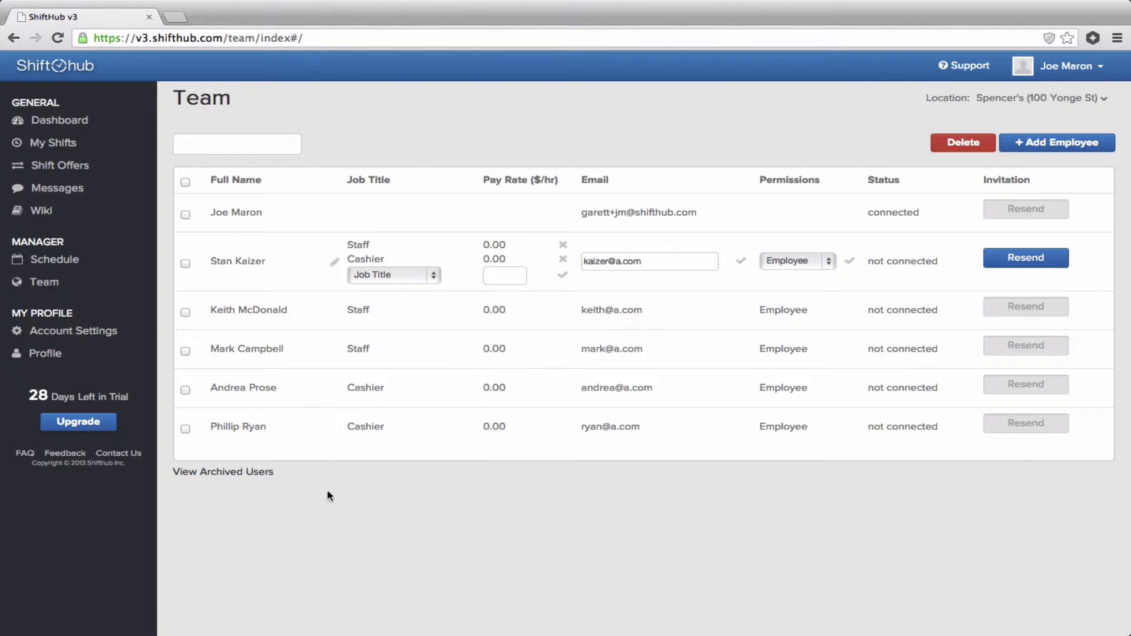
Open the weekly schedule and drag the first Staff employee into the Staff row.
{"action": "left_click", "coordinate": [61, 257]}
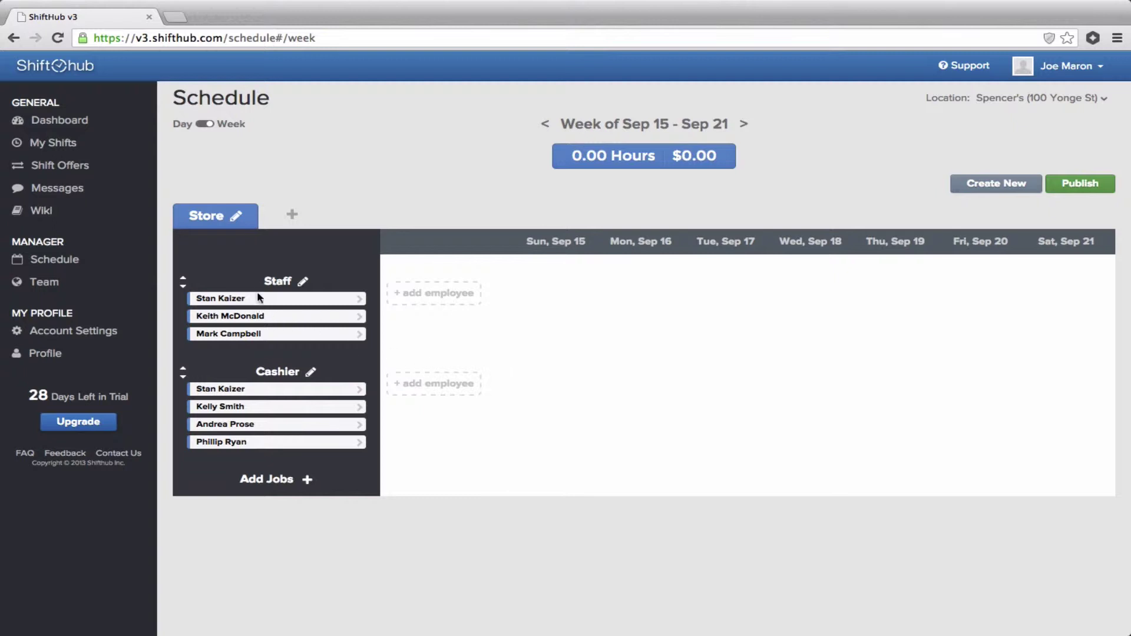
{"action": "left_click_drag", "start_coordinate": [260, 298], "coordinate": [488, 311]}
{"action": "left_click_drag", "start_coordinate": [262, 298], "coordinate": [480, 288]}
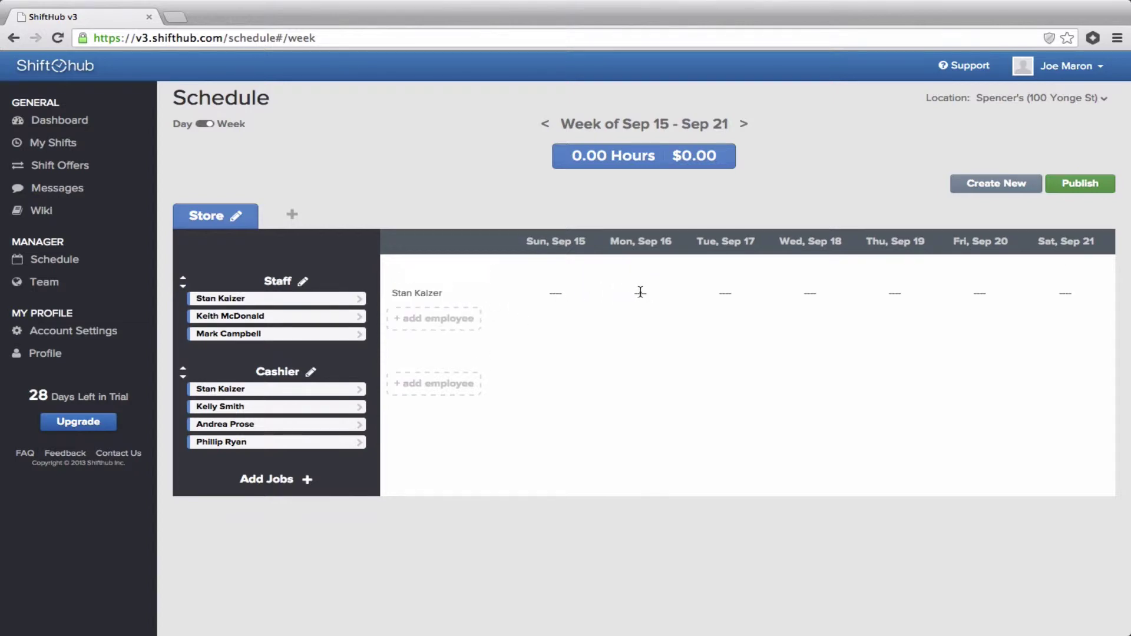
Schedule the employee 9a–5p on Mon Sep 16.
{"action": "left_click", "coordinate": [641, 293]}
{"action": "type", "text": "9a"}
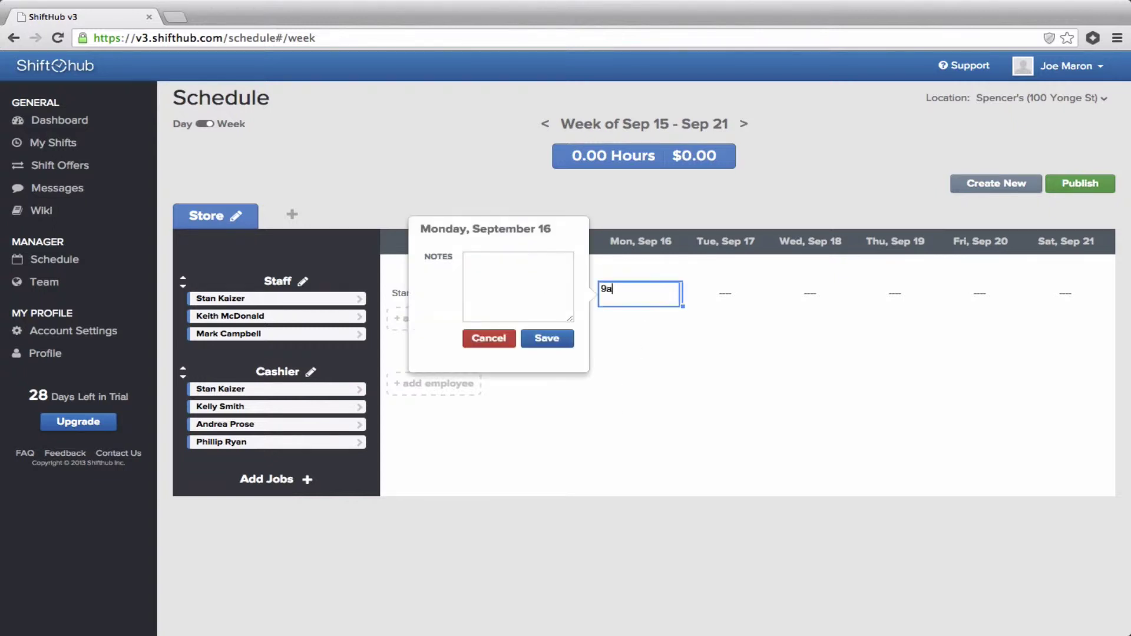
{"action": "type", "text": "-5p"}
{"action": "key", "text": "Return"}
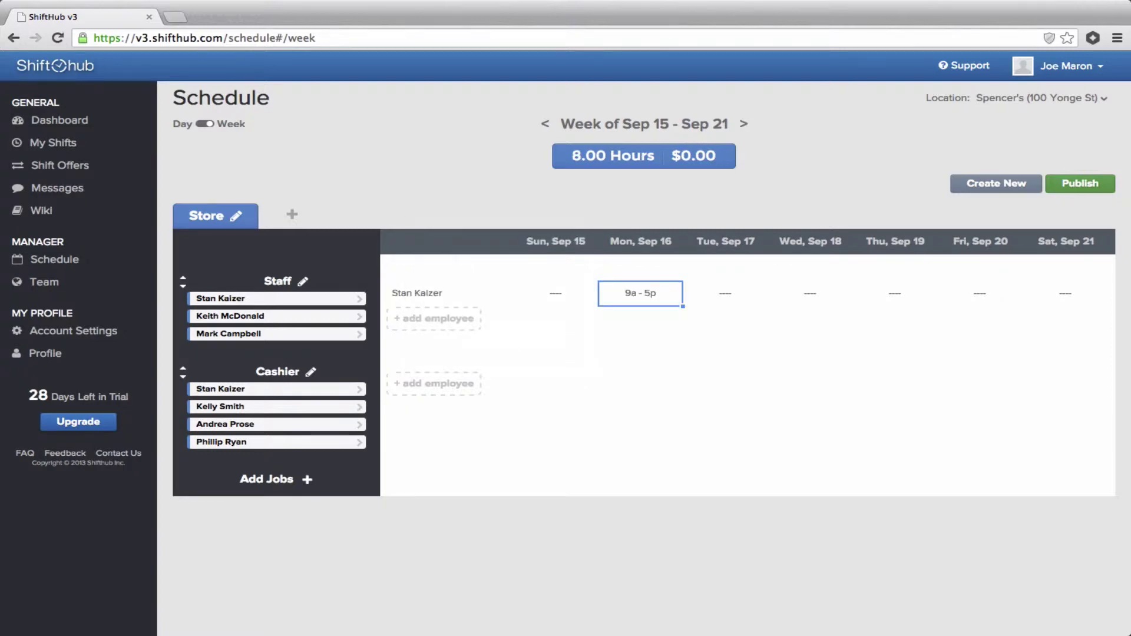
Add a 5p–9p shift on Tue Sep 17 with the note 'Lock up.'.
{"action": "left_click", "coordinate": [726, 293]}
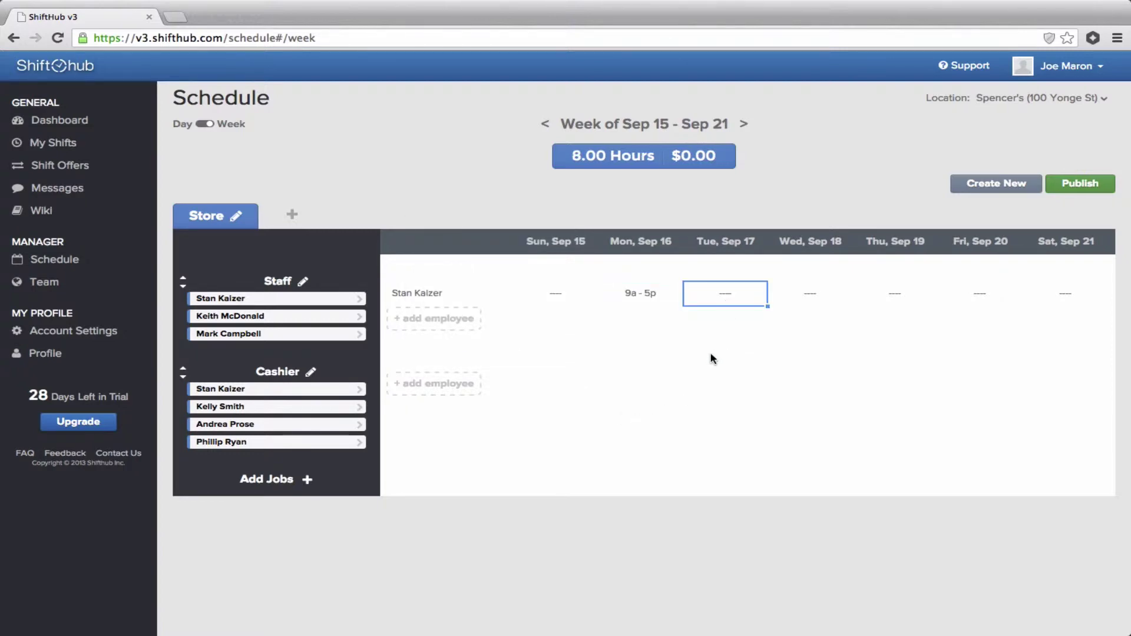
{"action": "type", "text": "5p-9p"}
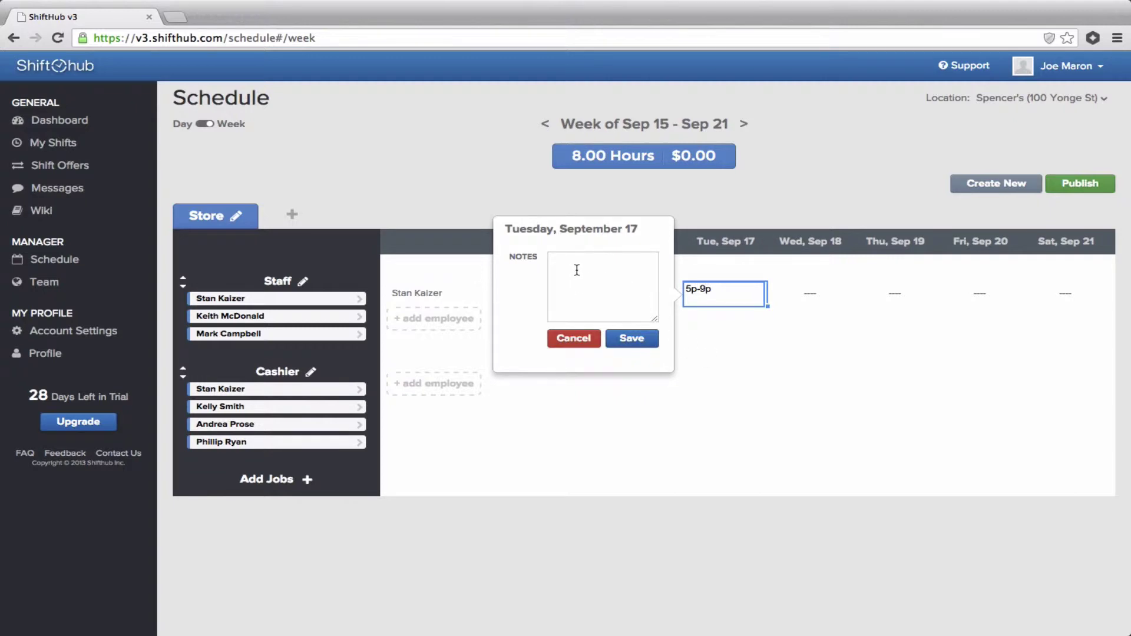
{"action": "left_click", "coordinate": [576, 282]}
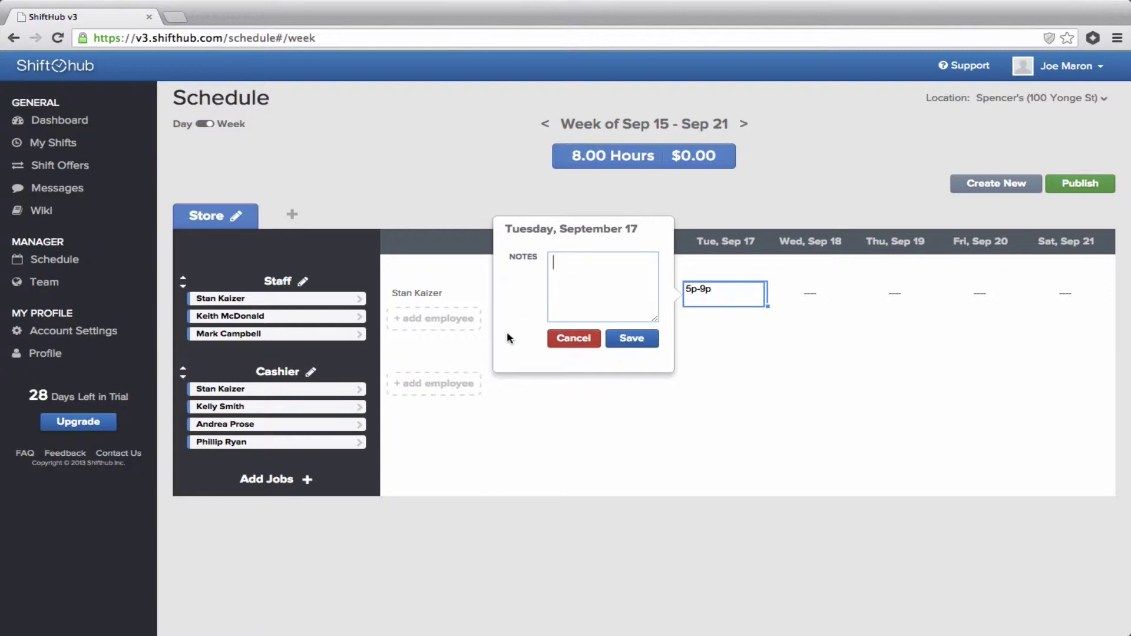
{"action": "type", "text": "Lock up."}
{"action": "left_click", "coordinate": [633, 350]}
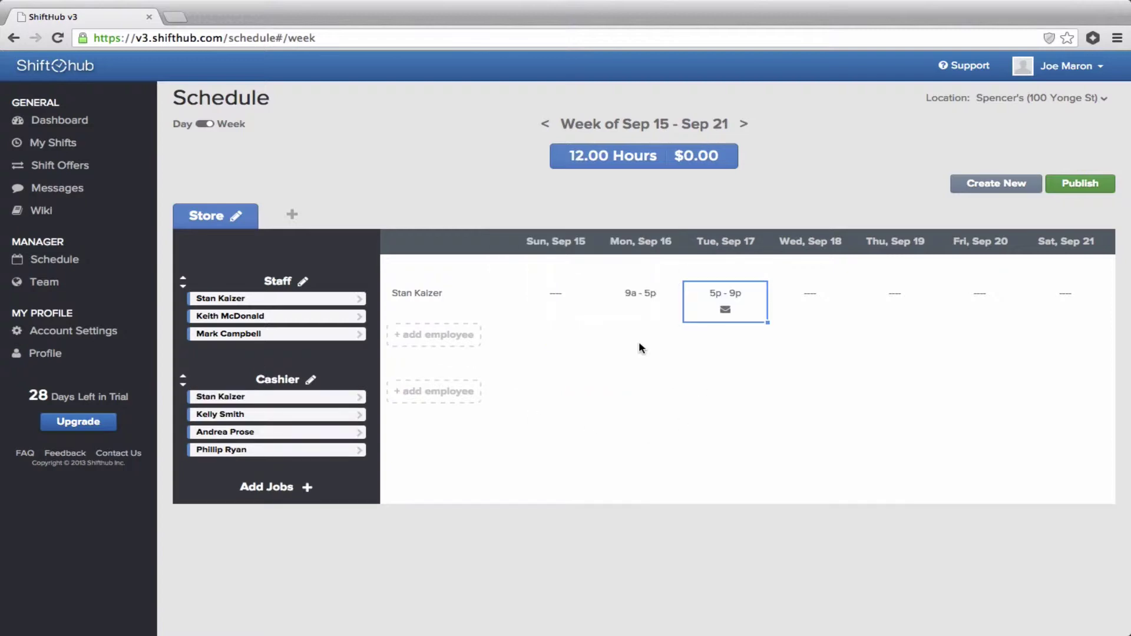
{"action": "mouse_move", "coordinate": [725, 312]}
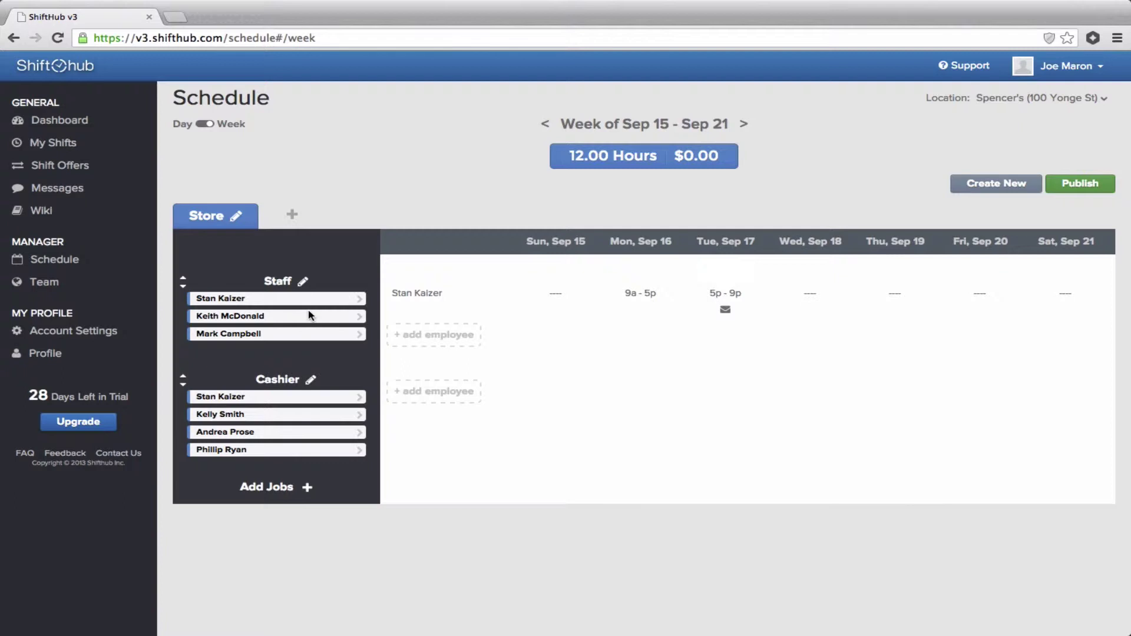
Add a 9a–5p shift on Thu Sep 19 for the first employee.
{"action": "left_click", "coordinate": [882, 284]}
{"action": "type", "text": "9a "}
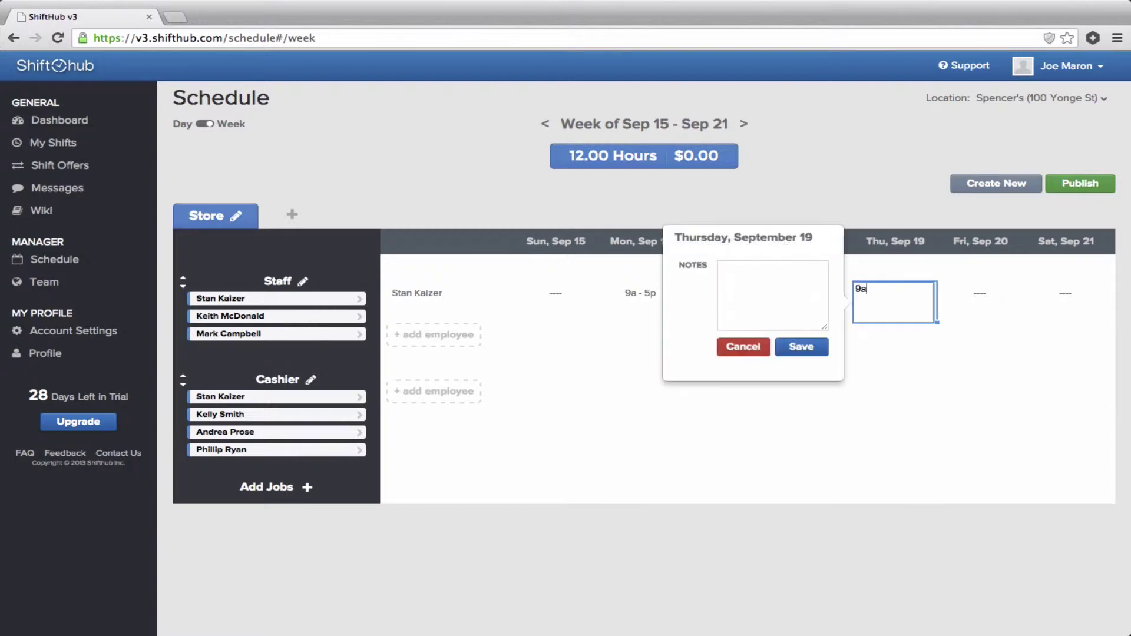
{"action": "type", "text": "- 5p"}
{"action": "key", "text": "Tab"}
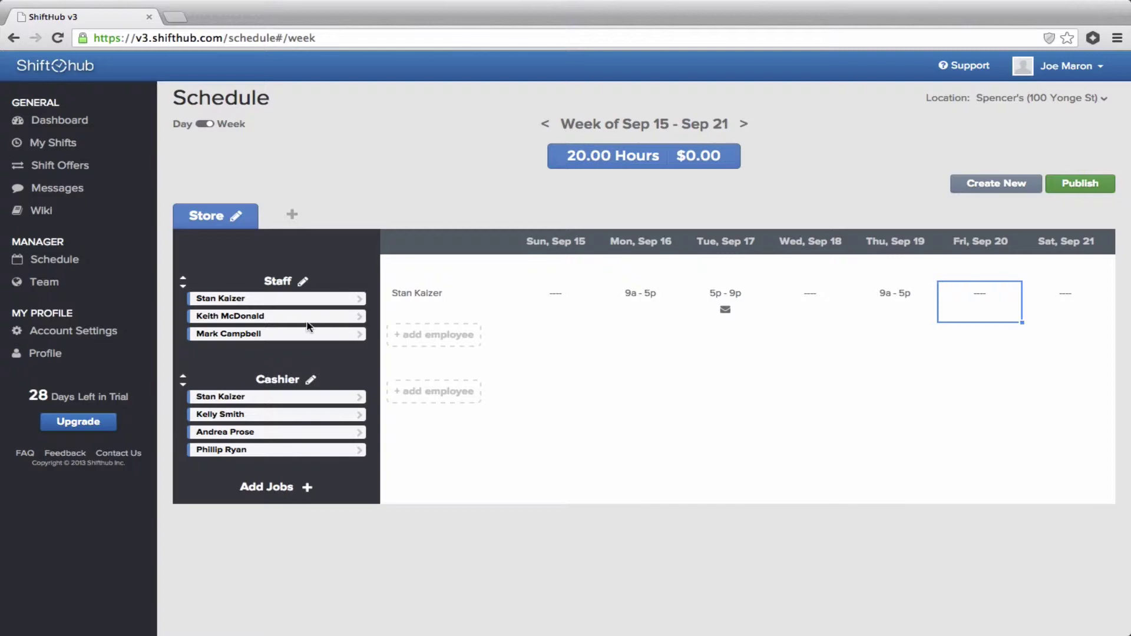
Schedule a second staff member Mon 9a–5p, Tue 5p–9:30p, Wed 12p–9p, Thu 5p–9p; add a third, then publish.
{"action": "left_click_drag", "start_coordinate": [298, 316], "coordinate": [498, 318]}
{"action": "left_click", "coordinate": [622, 334]}
{"action": "type", "text": "9a-5p"}
{"action": "key", "text": "Tab"}
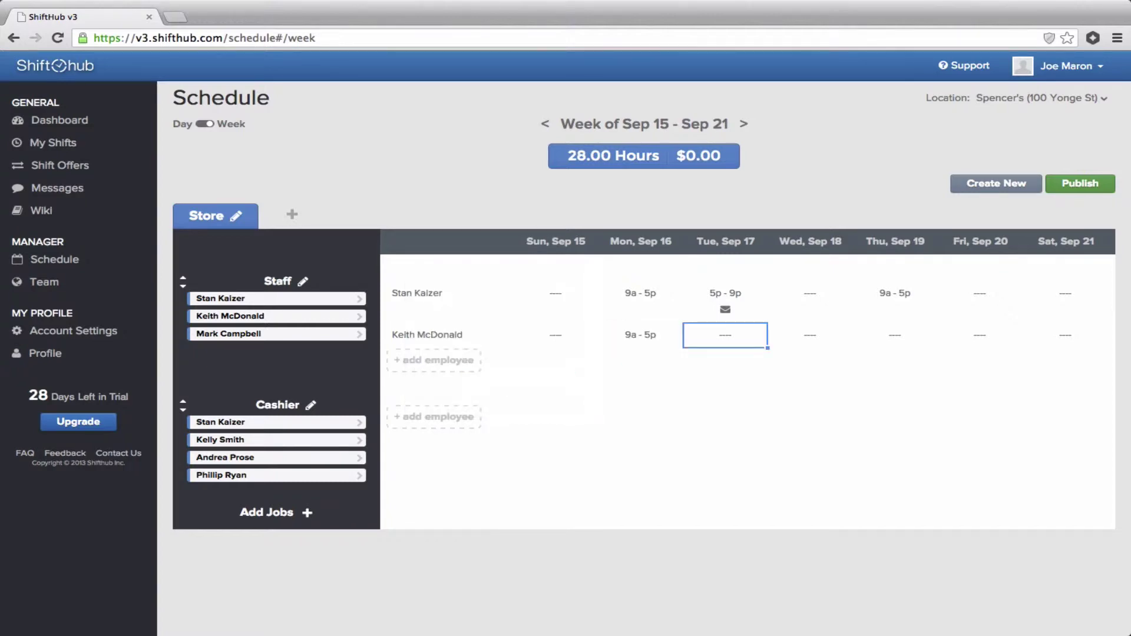
{"action": "type", "text": "5p-9:30p"}
{"action": "key", "text": "Tab"}
{"action": "type", "text": "12p-9p"}
{"action": "key", "text": "Tab"}
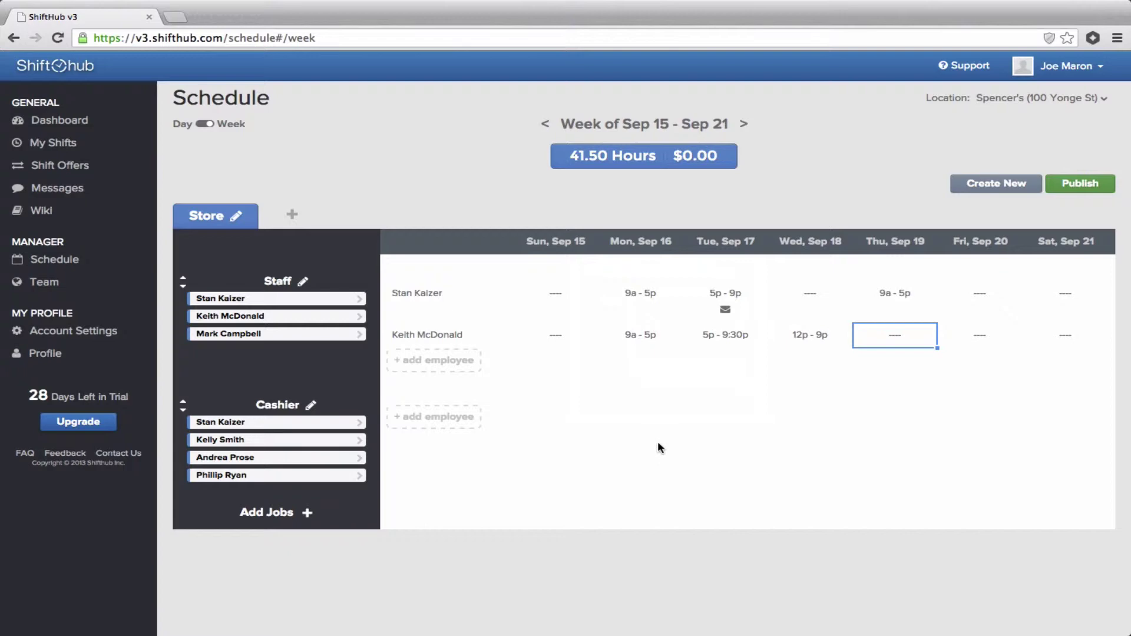
{"action": "type", "text": "5p-9p"}
{"action": "left_click", "coordinate": [427, 504]}
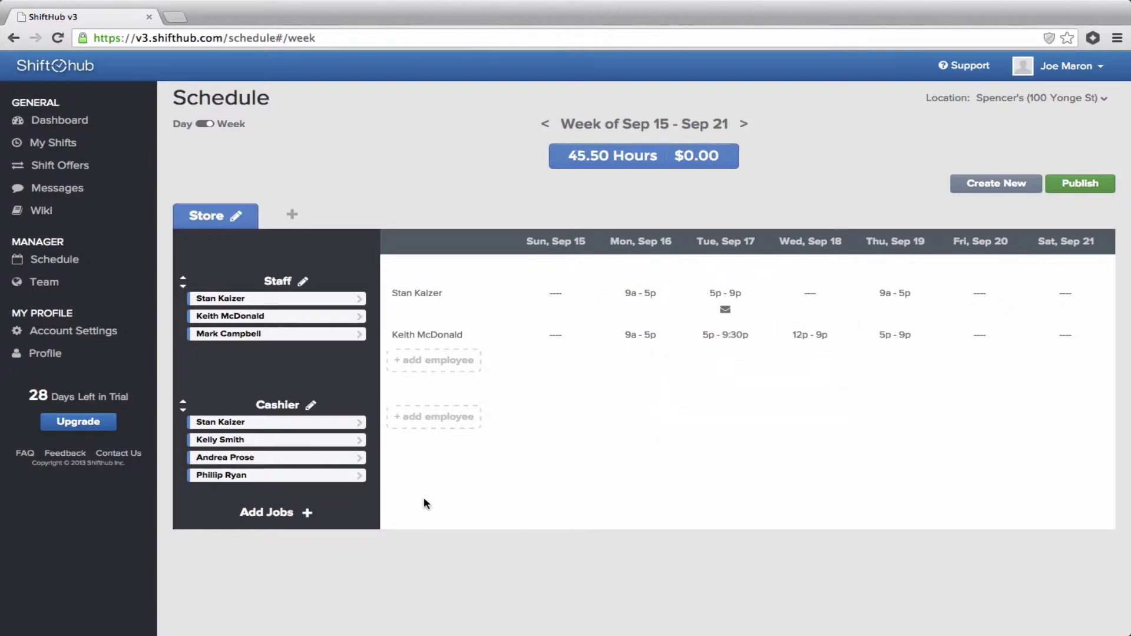
{"action": "left_click_drag", "start_coordinate": [283, 334], "coordinate": [489, 352]}
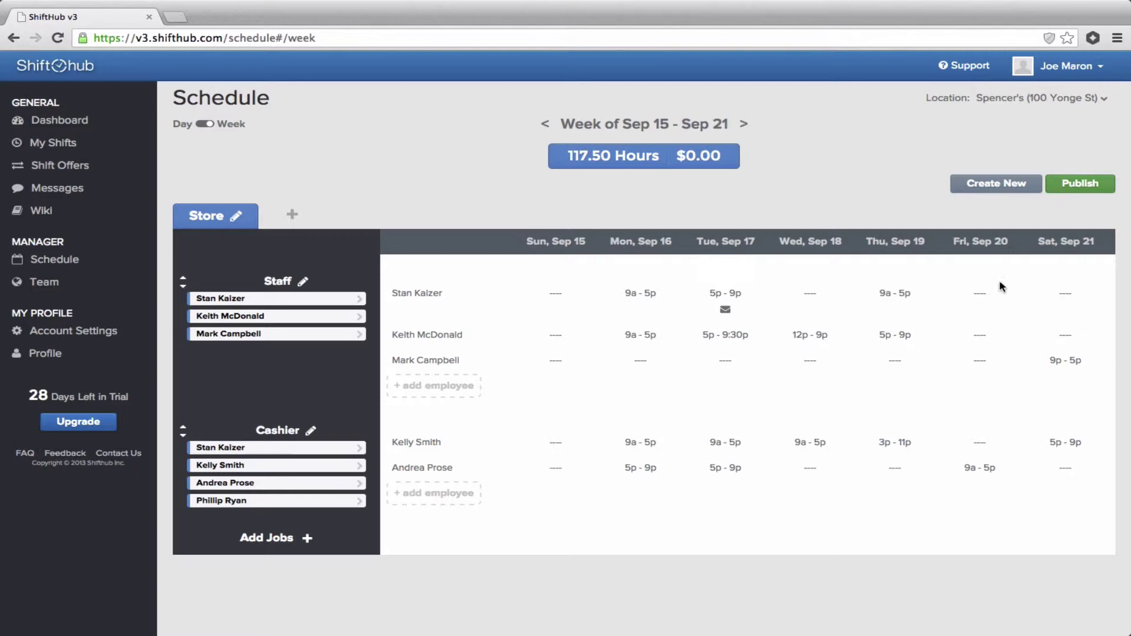
{"action": "left_click", "coordinate": [1076, 187]}
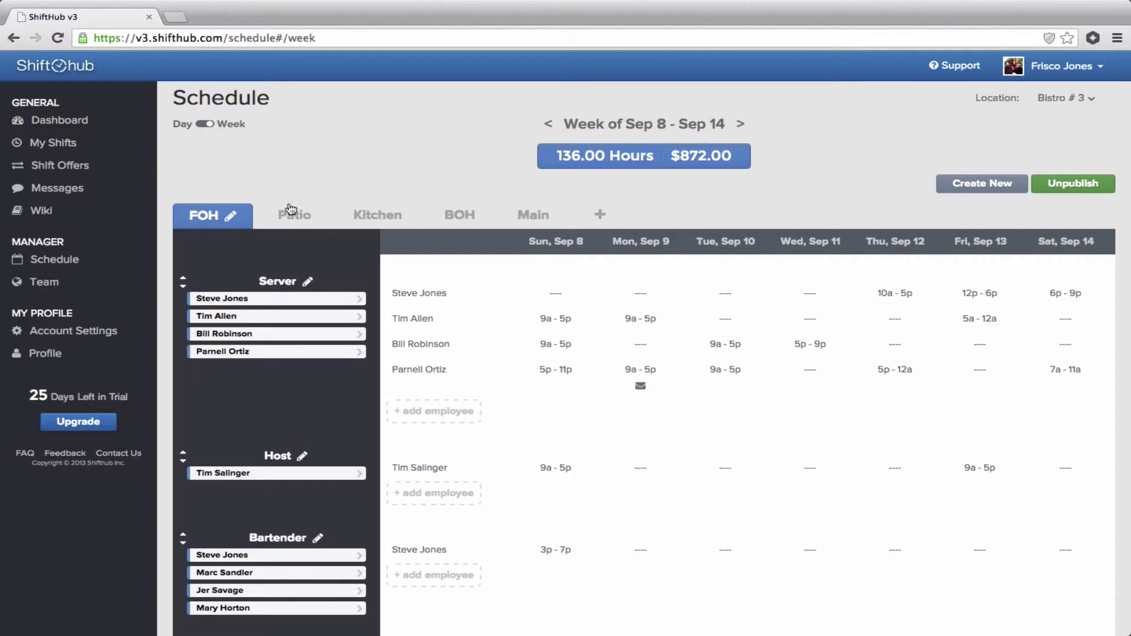
Switch to the Patio schedule.
{"action": "left_click", "coordinate": [294, 217]}
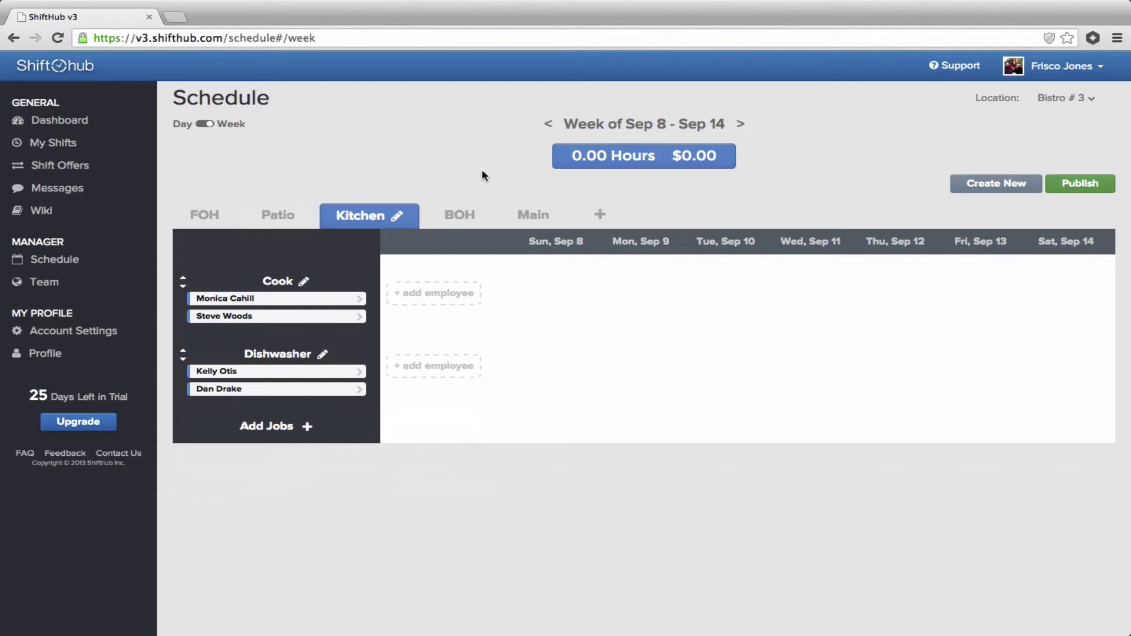
Name the new schedule Store, add Front and Back positions, and save changes.
{"action": "left_click", "coordinate": [600, 216]}
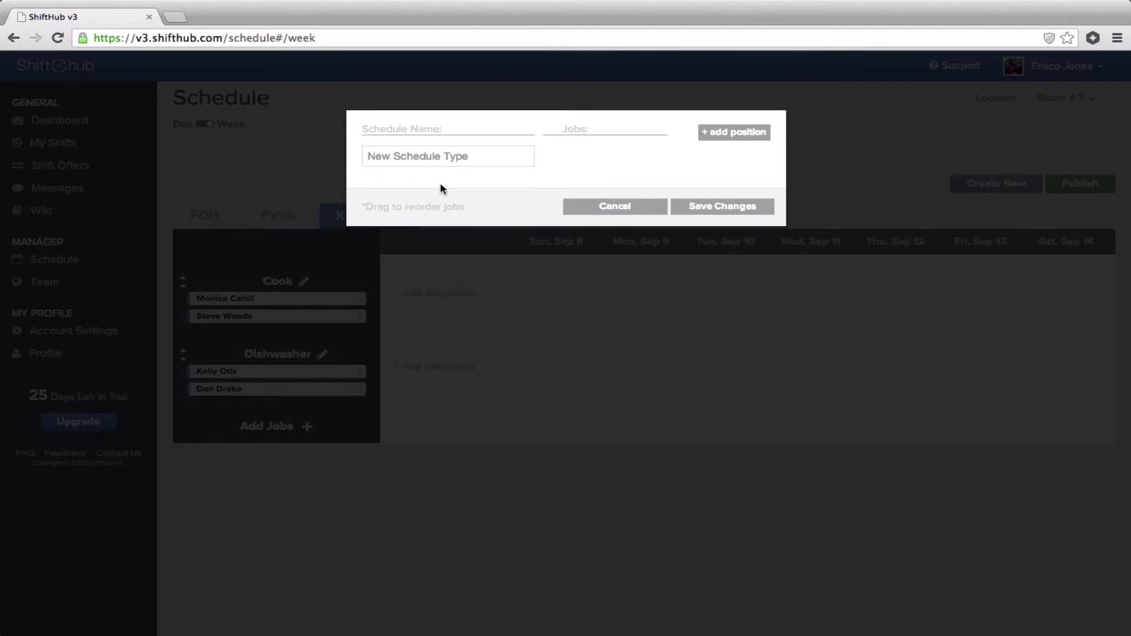
{"action": "type", "text": "Store"}
{"action": "left_click", "coordinate": [733, 132]}
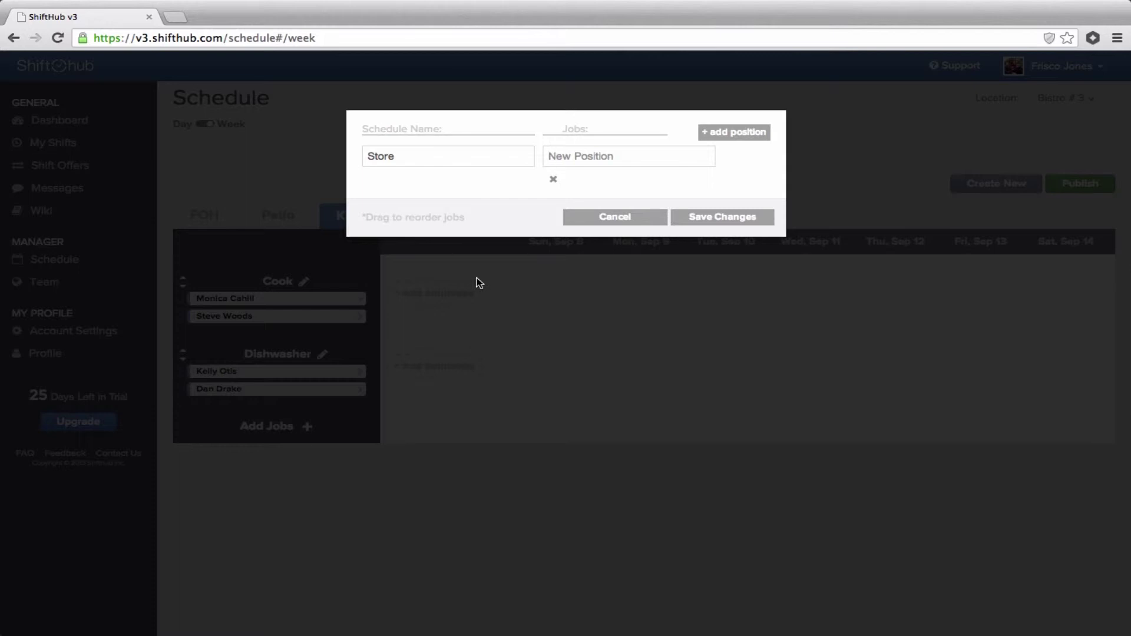
{"action": "type", "text": "Front"}
{"action": "left_click", "coordinate": [749, 133]}
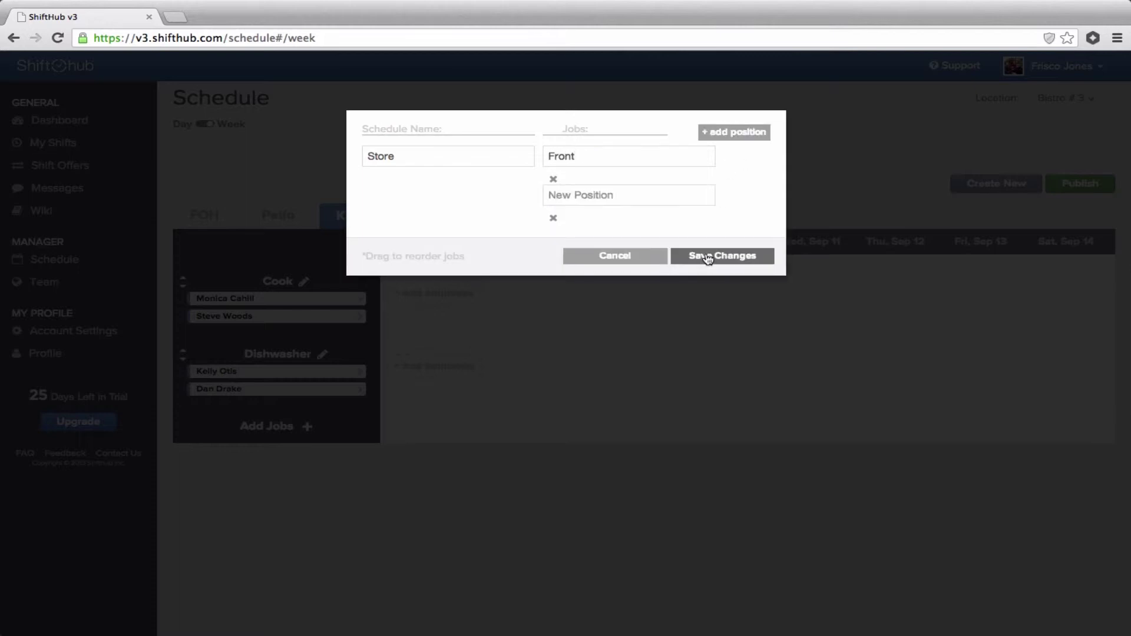
{"action": "left_click", "coordinate": [626, 189]}
{"action": "type", "text": "Back"}
{"action": "left_click", "coordinate": [715, 255]}
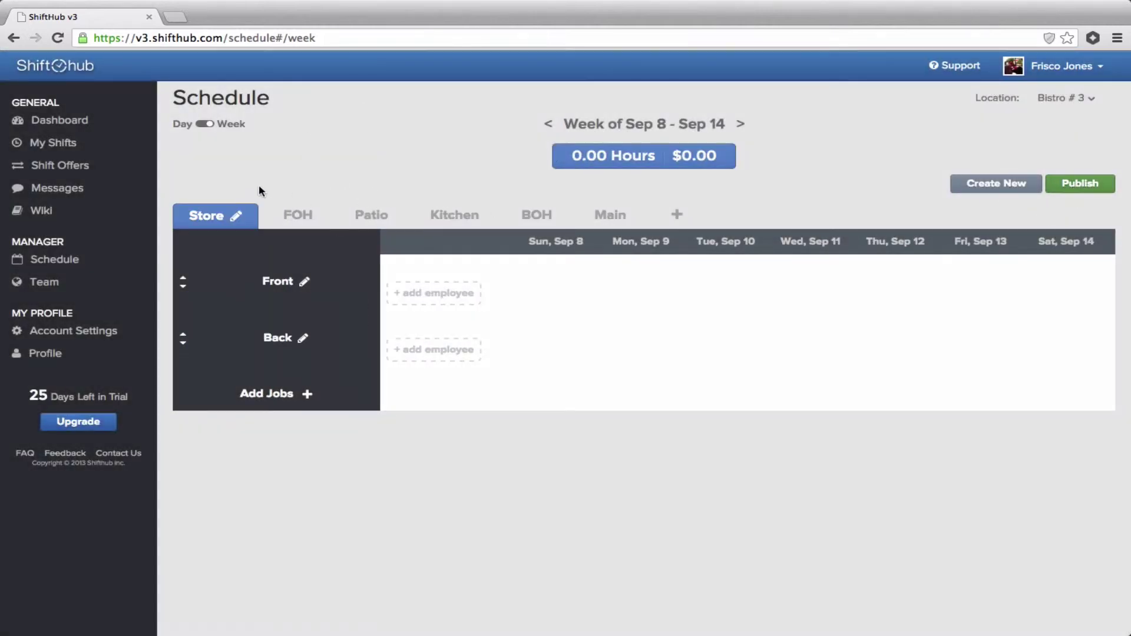
Unpublish FOH, add a 9a–5p Fri Sep 13 shift for the third server, and republish.
{"action": "left_click", "coordinate": [289, 217]}
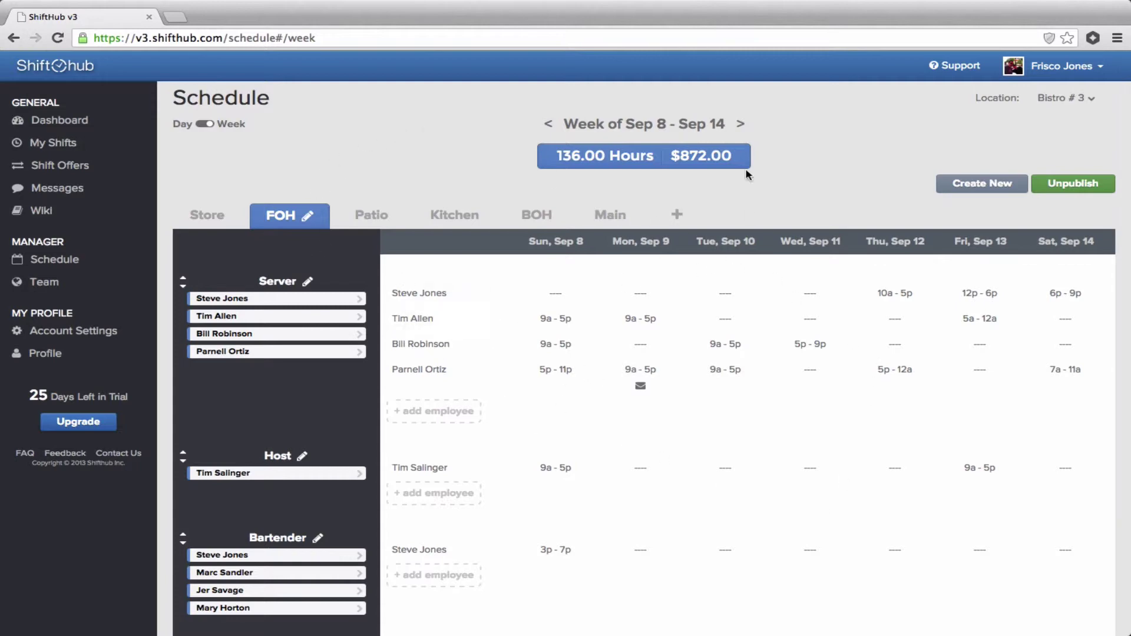
{"action": "left_click", "coordinate": [1084, 186]}
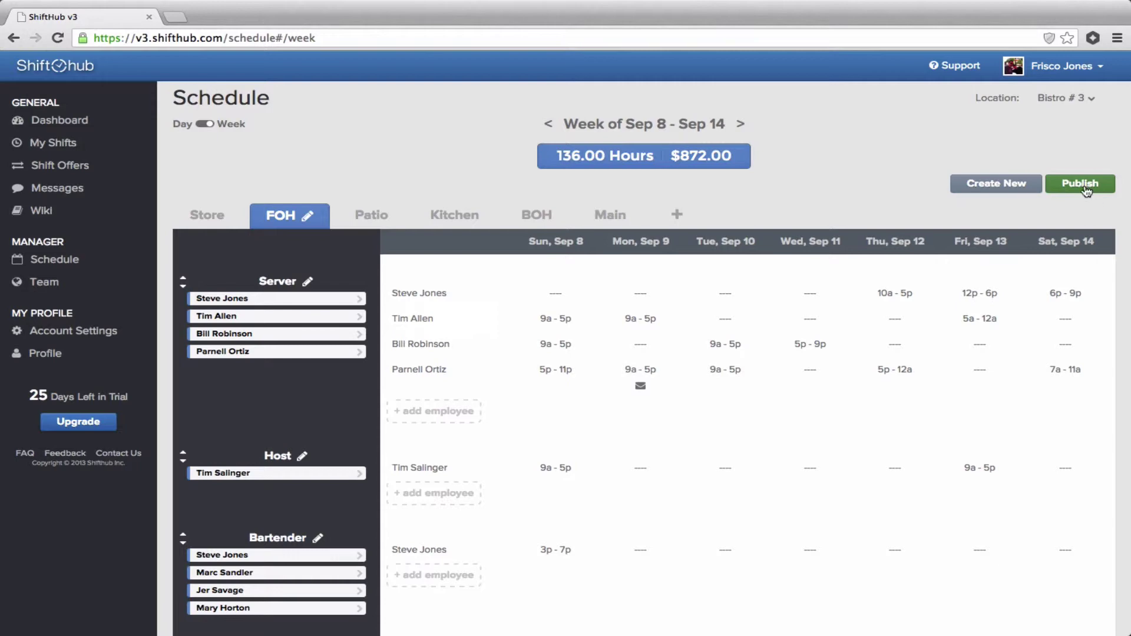
{"action": "left_click", "coordinate": [964, 352]}
{"action": "type", "text": "9a-5p"}
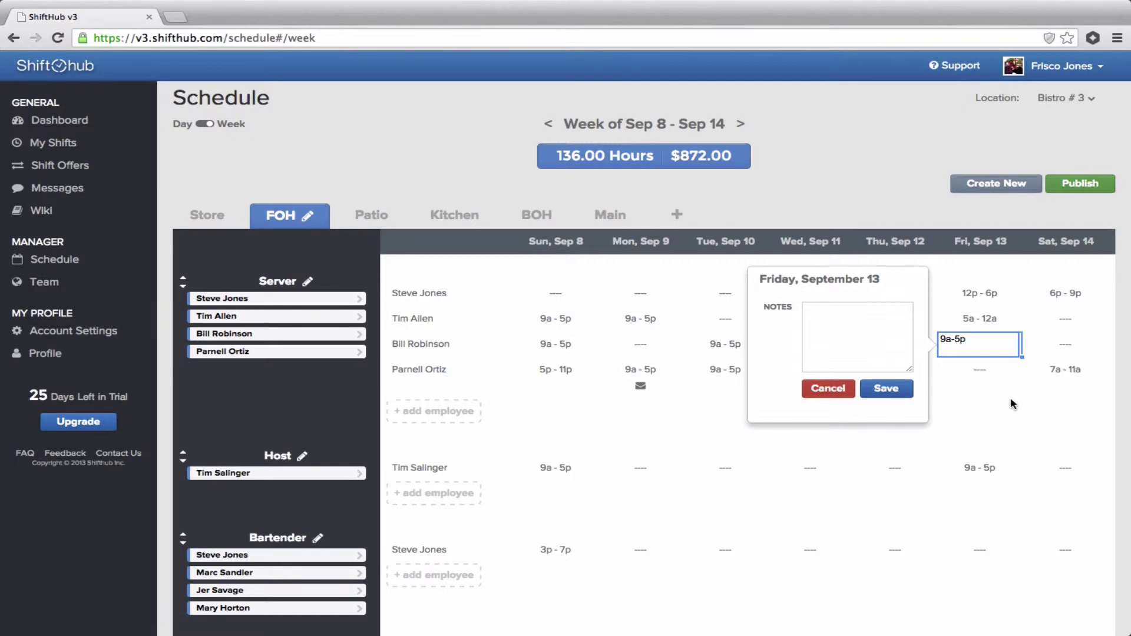
{"action": "key", "text": "Return"}
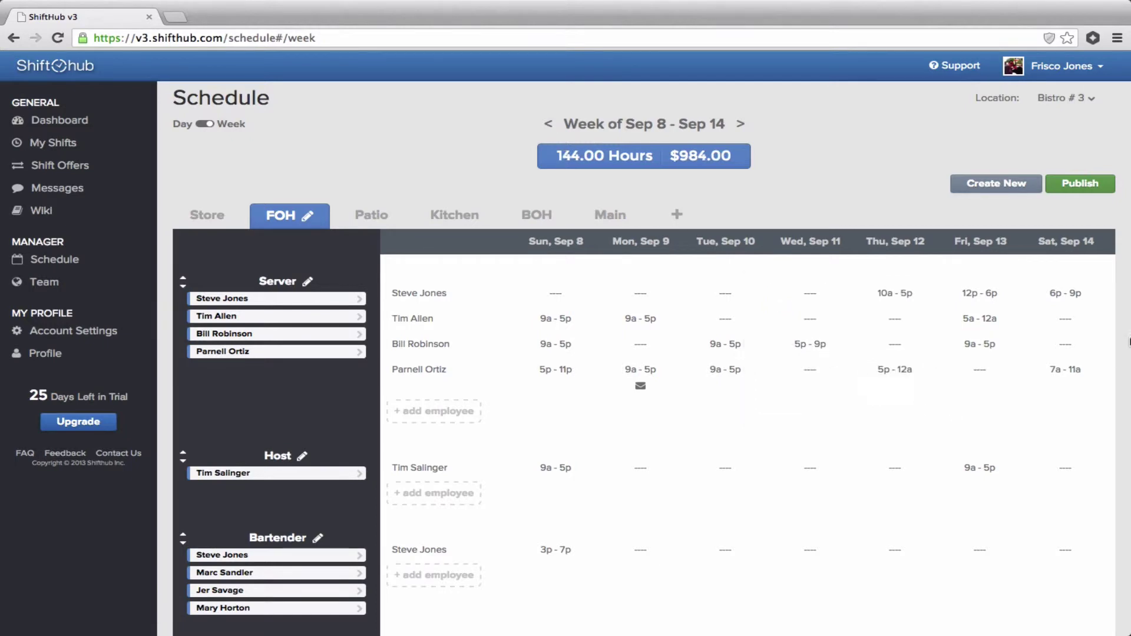
{"action": "left_click", "coordinate": [1081, 194]}
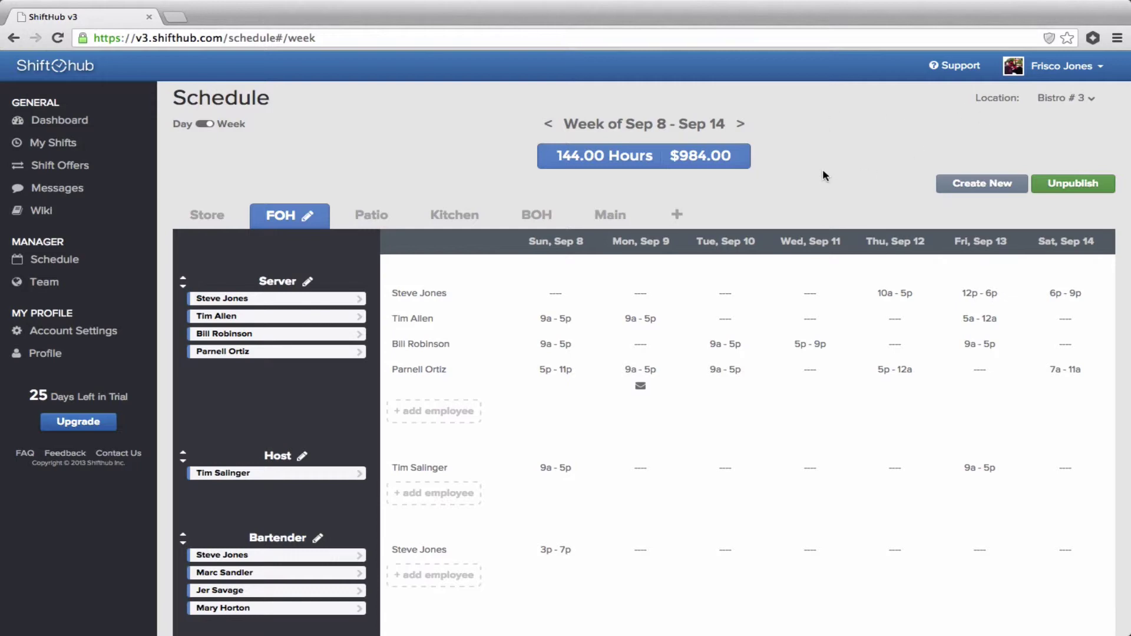
{"action": "left_click", "coordinate": [1103, 70]}
Sign out of the manager account.
{"action": "left_click", "coordinate": [1028, 151]}
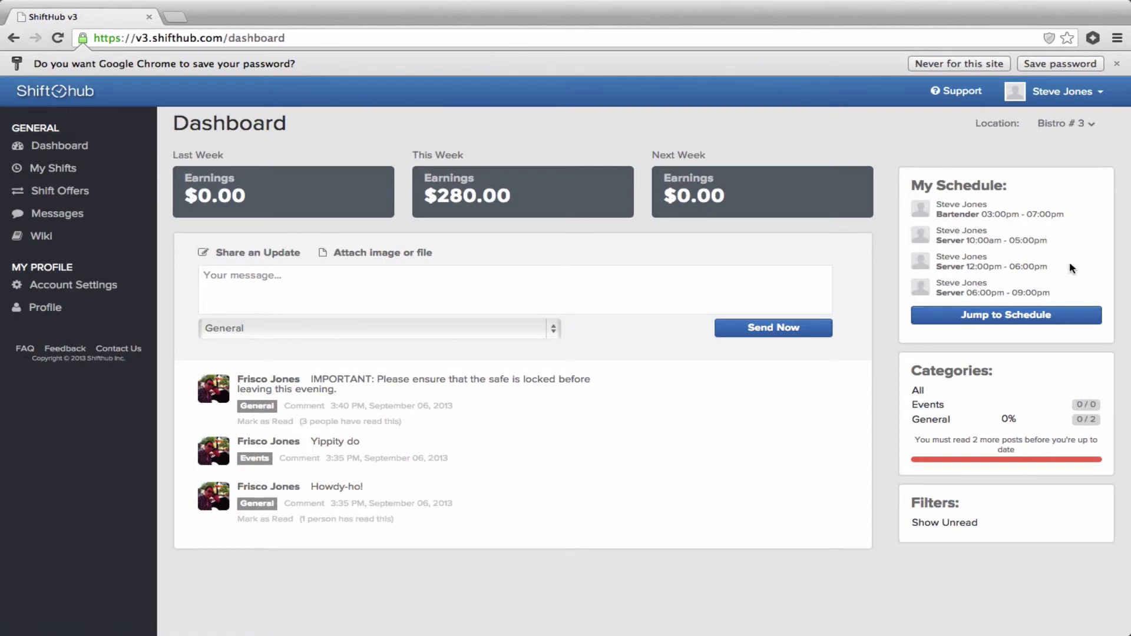
Jump to the employee's own shift calendar from the dashboard.
{"action": "left_click", "coordinate": [1055, 318]}
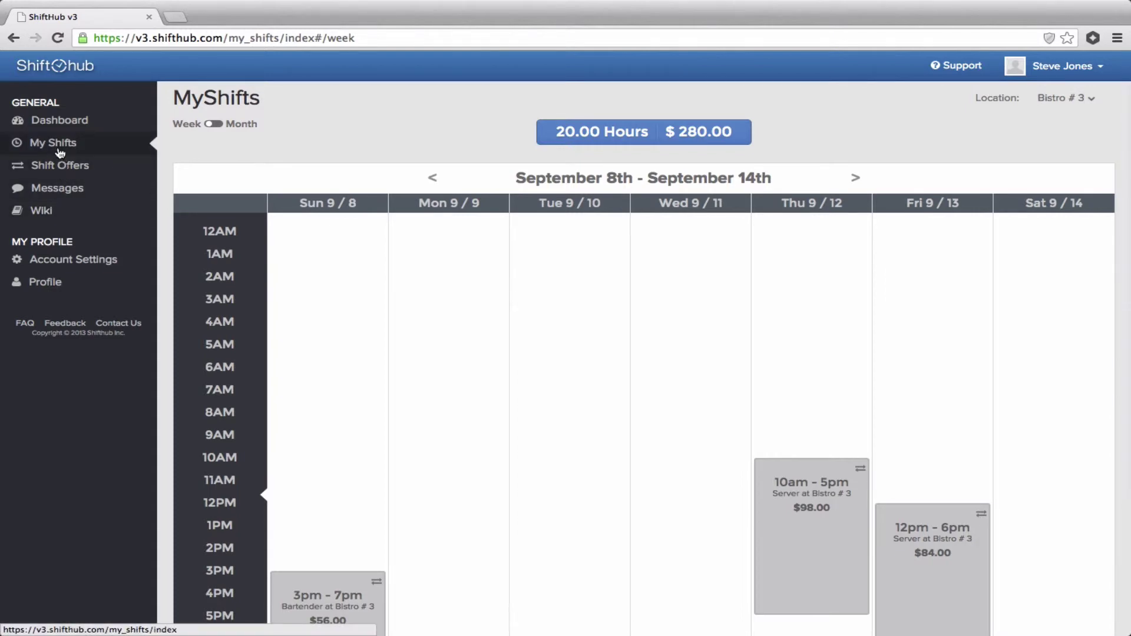
{"action": "scroll", "coordinate": [380, 144], "scroll_direction": "down", "scroll_amount": 2}
{"action": "scroll", "coordinate": [381, 145], "scroll_direction": "up", "scroll_amount": 3}
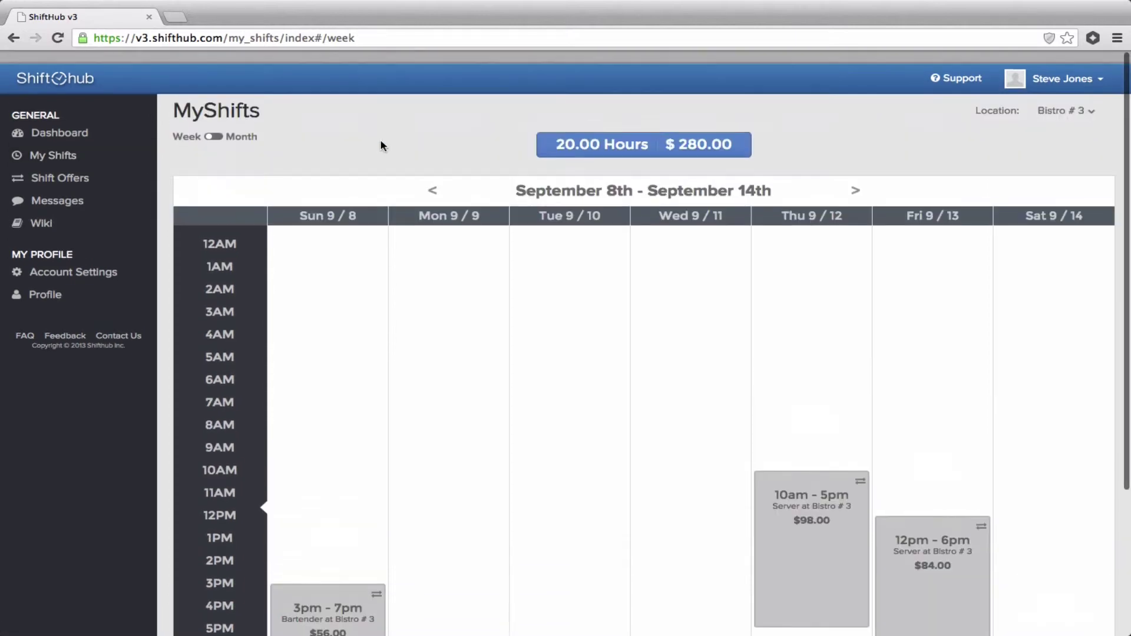
{"action": "scroll", "coordinate": [380, 146], "scroll_direction": "down", "scroll_amount": 3}
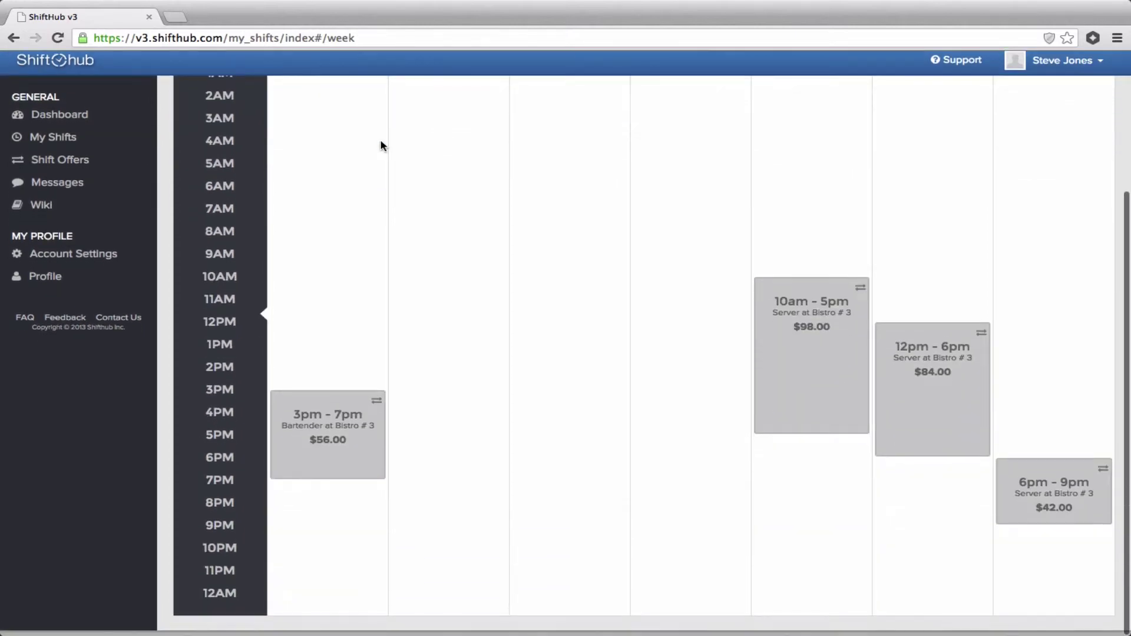
{"action": "scroll", "coordinate": [380, 145], "scroll_direction": "up", "scroll_amount": 4}
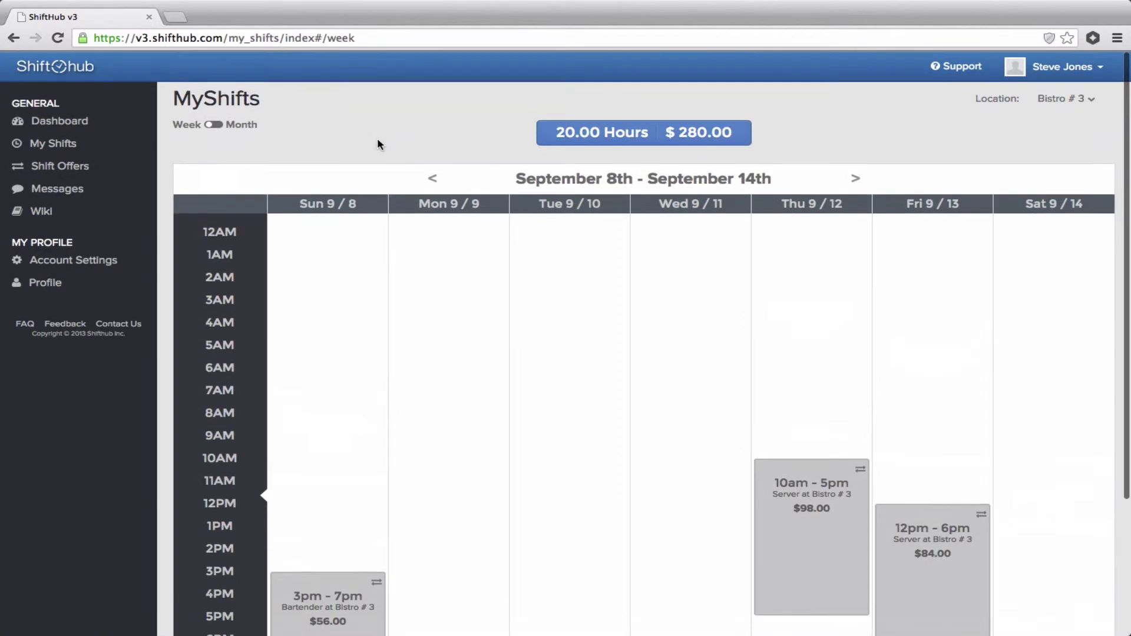
Switch to Month view and open the Thursday, September 12th 10:00a–5:00p shift.
{"action": "left_click", "coordinate": [221, 125]}
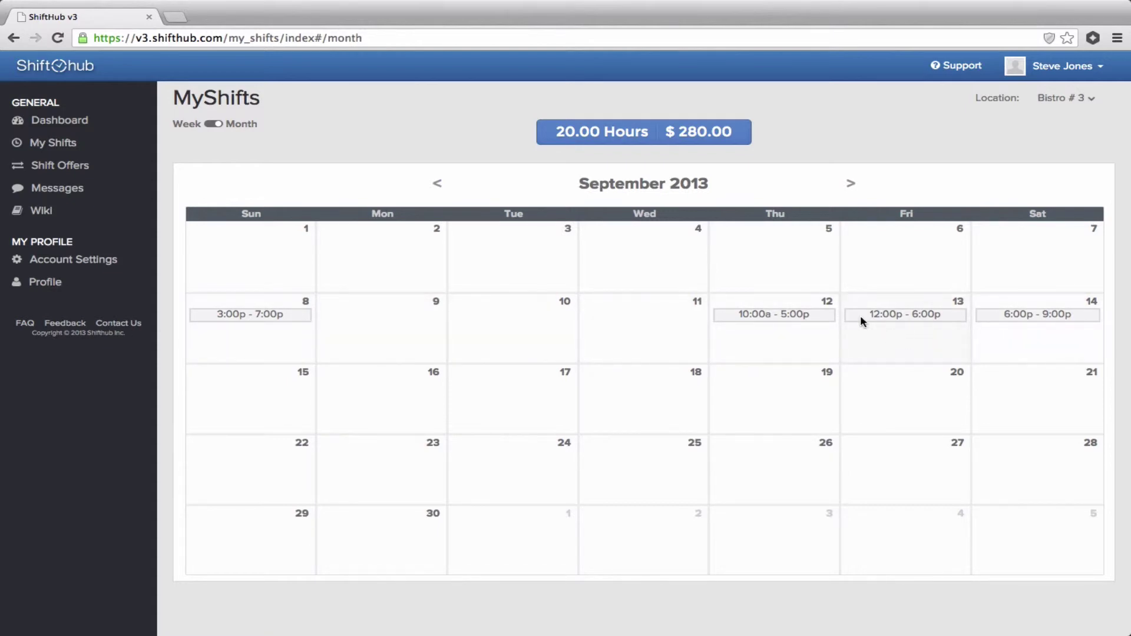
{"action": "left_click", "coordinate": [811, 321]}
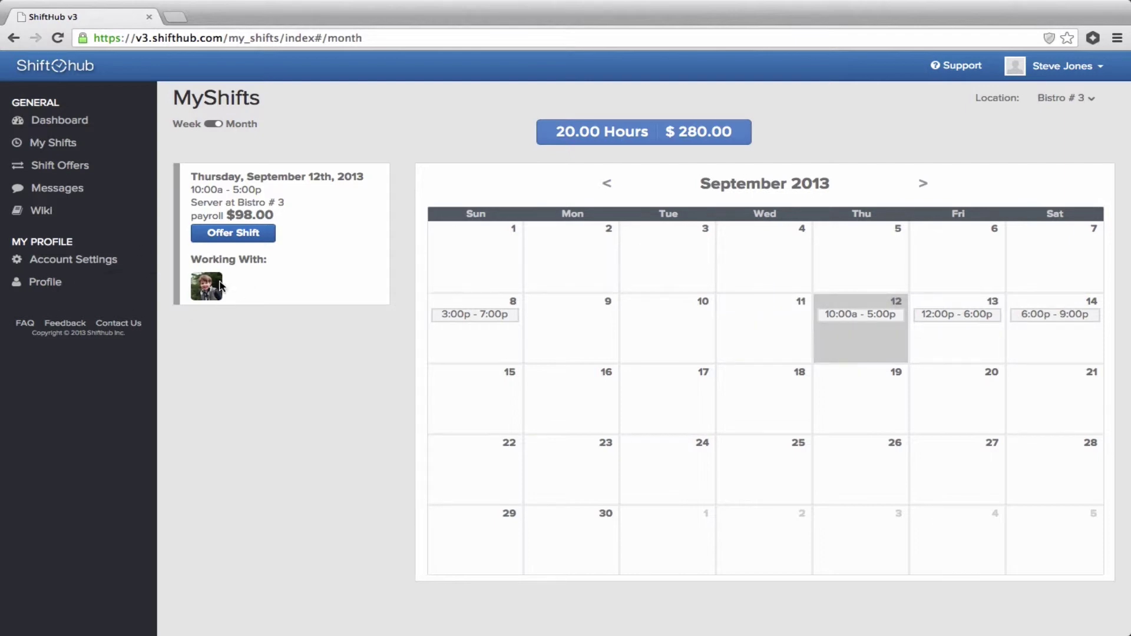
{"action": "mouse_move", "coordinate": [202, 281]}
Offer the Thursday September 12th 10:00a–5:00p shift to everyone and close the thank-you dialog.
{"action": "left_click", "coordinate": [248, 233]}
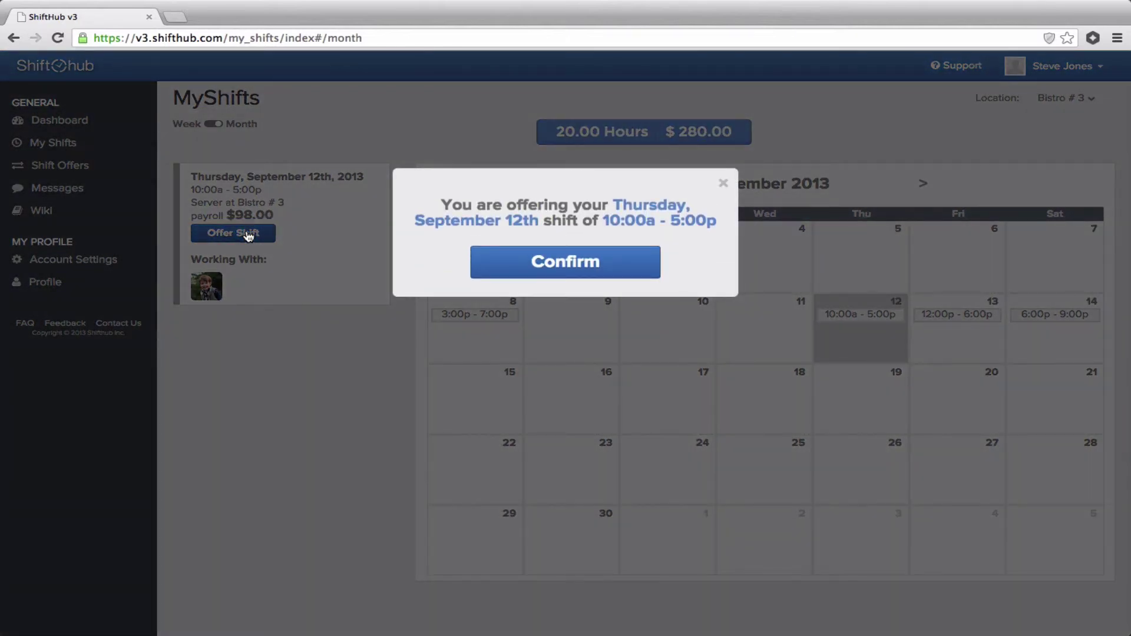
{"action": "left_click", "coordinate": [618, 268]}
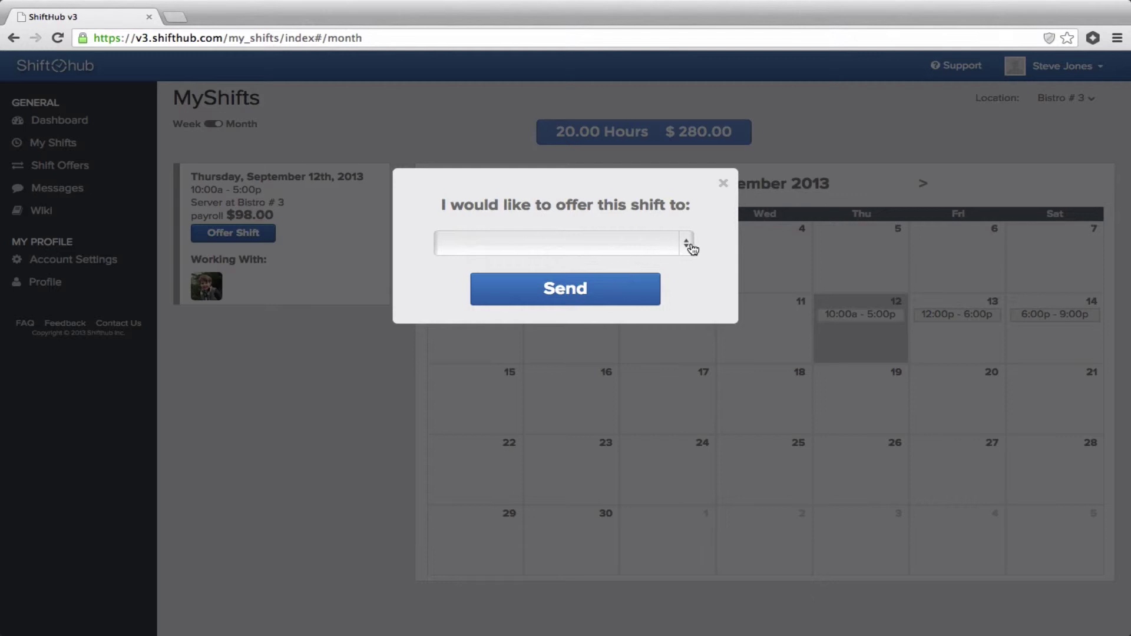
{"action": "left_click", "coordinate": [686, 247]}
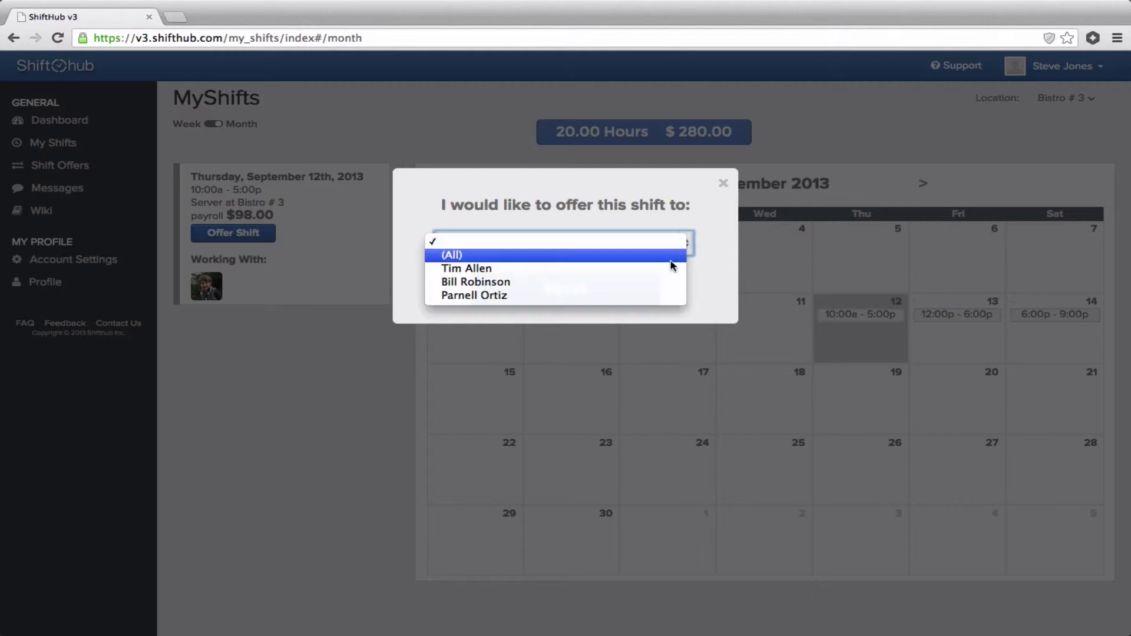
{"action": "left_click", "coordinate": [672, 266]}
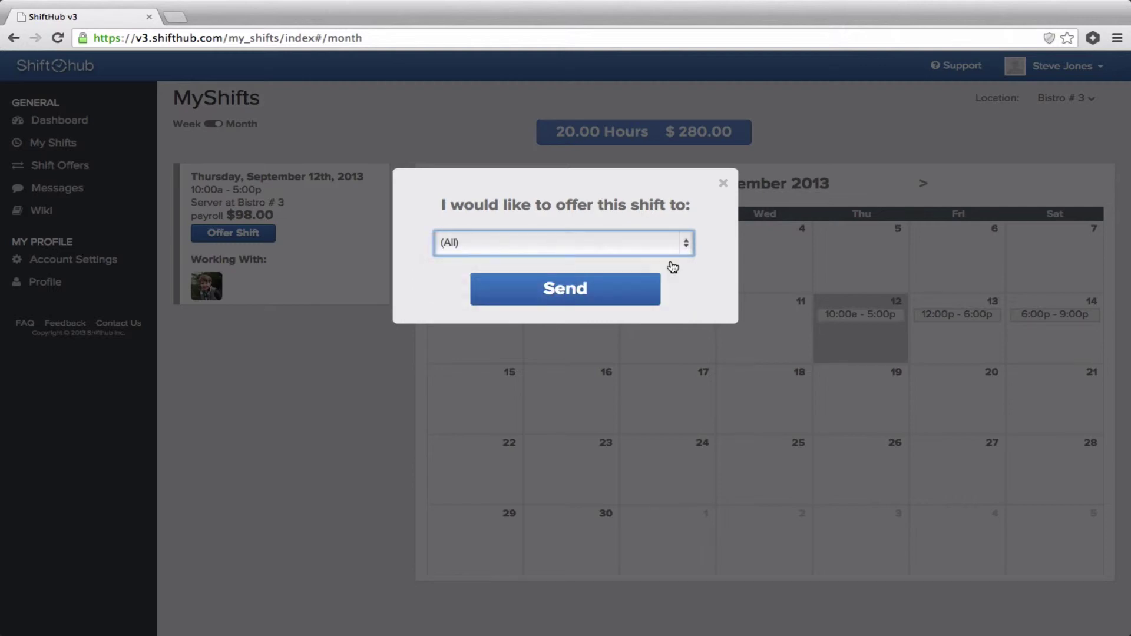
{"action": "left_click", "coordinate": [686, 243]}
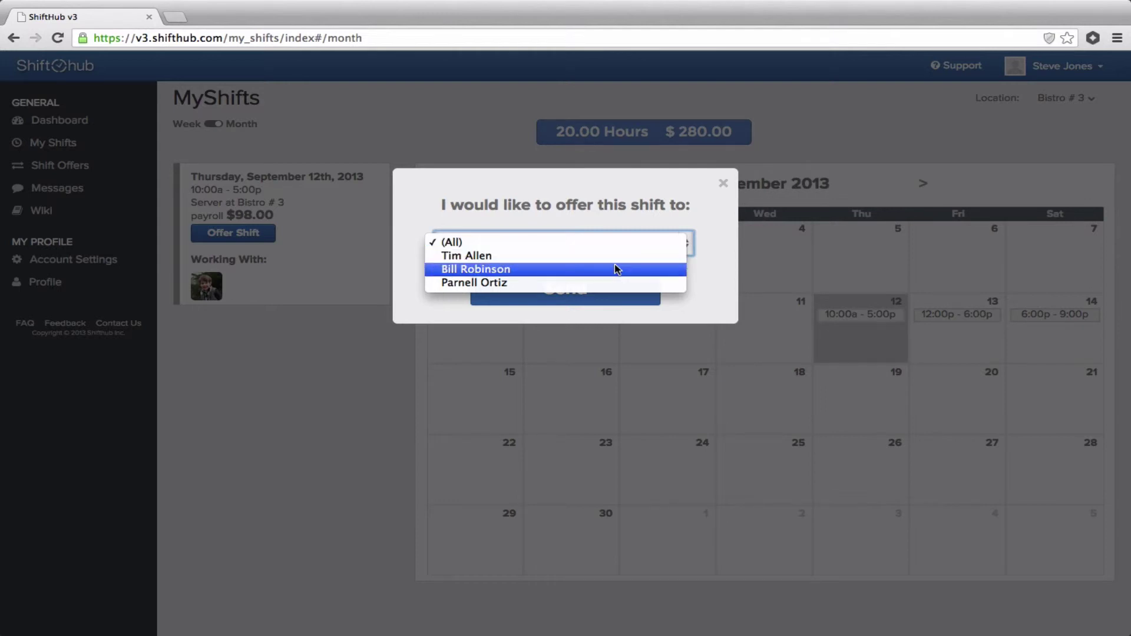
{"action": "left_click", "coordinate": [619, 238]}
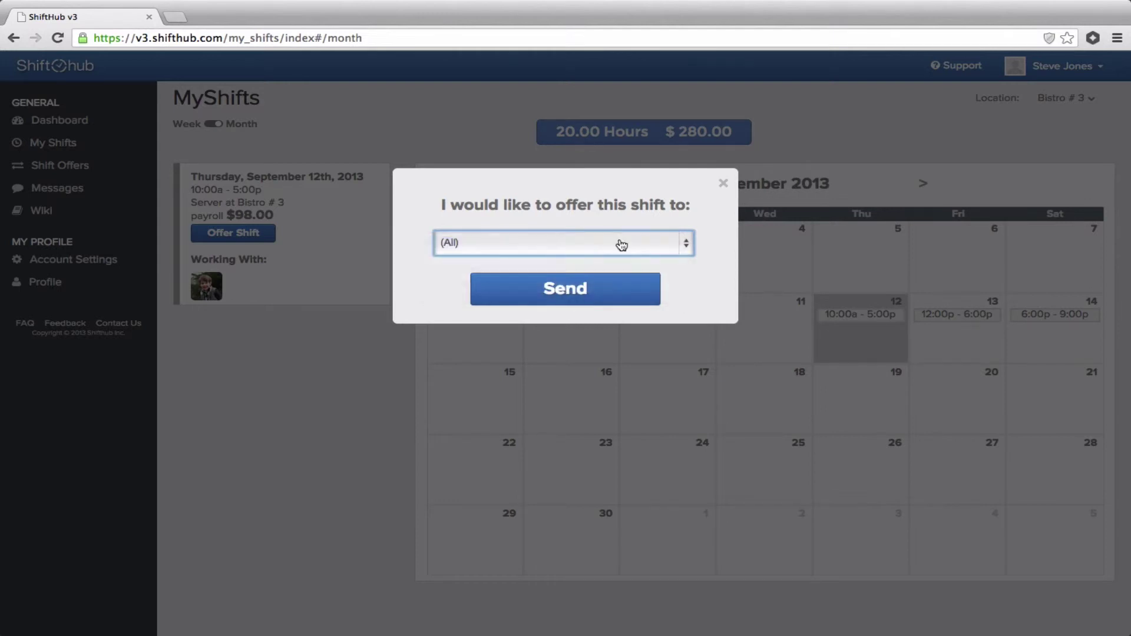
{"action": "left_click", "coordinate": [625, 295]}
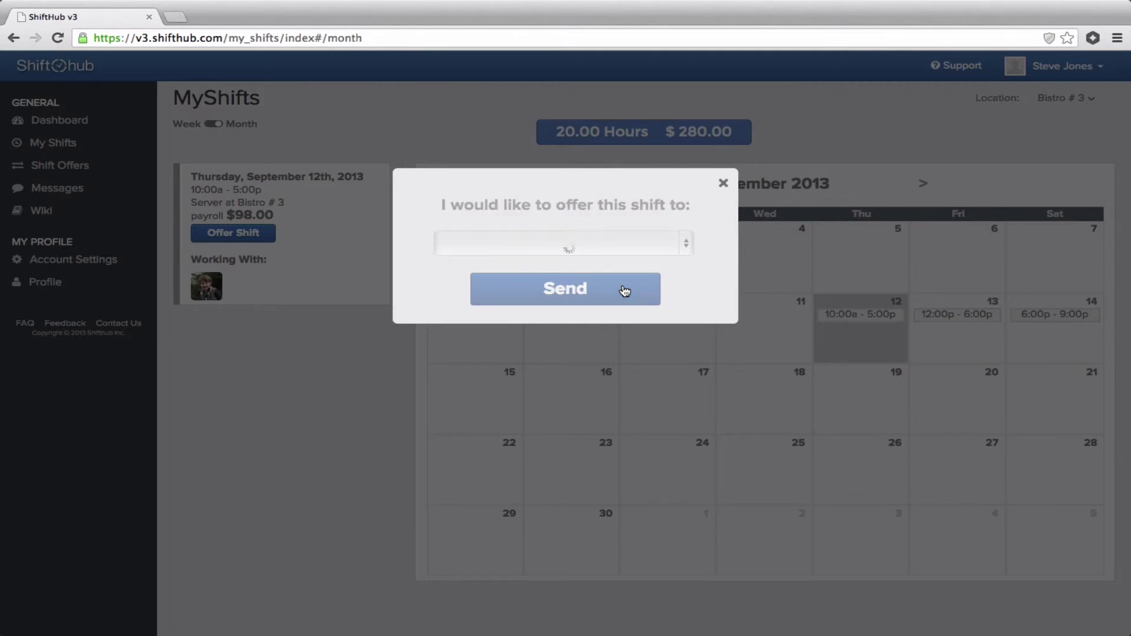
{"action": "left_click", "coordinate": [723, 183]}
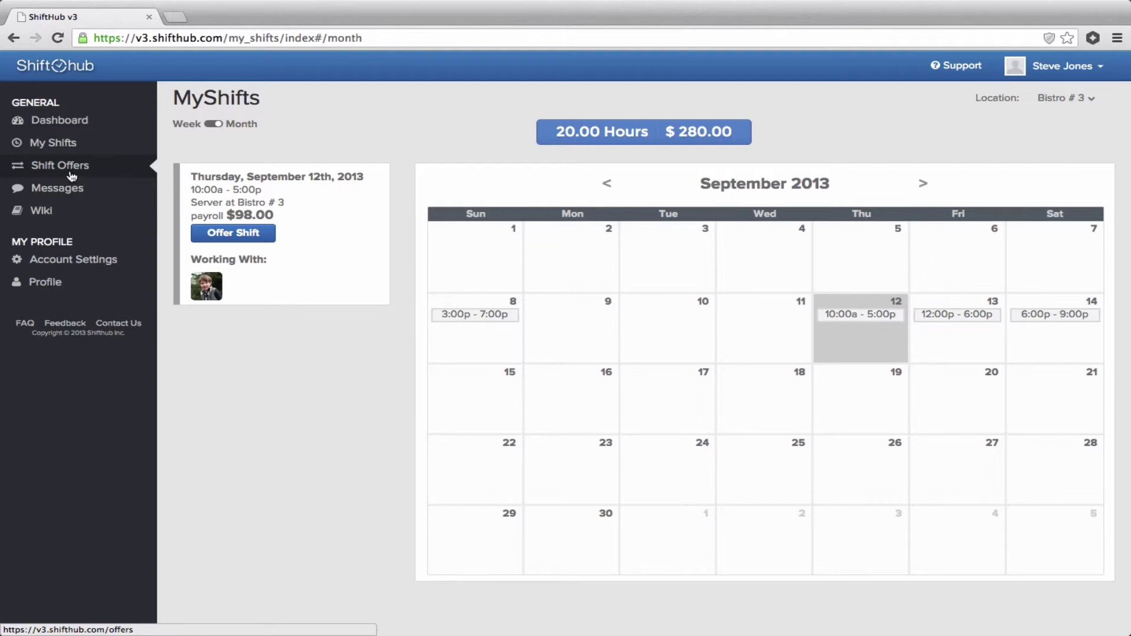
Sign out and log in as the second employee.
{"action": "left_click", "coordinate": [1098, 67]}
{"action": "left_click", "coordinate": [1002, 127]}
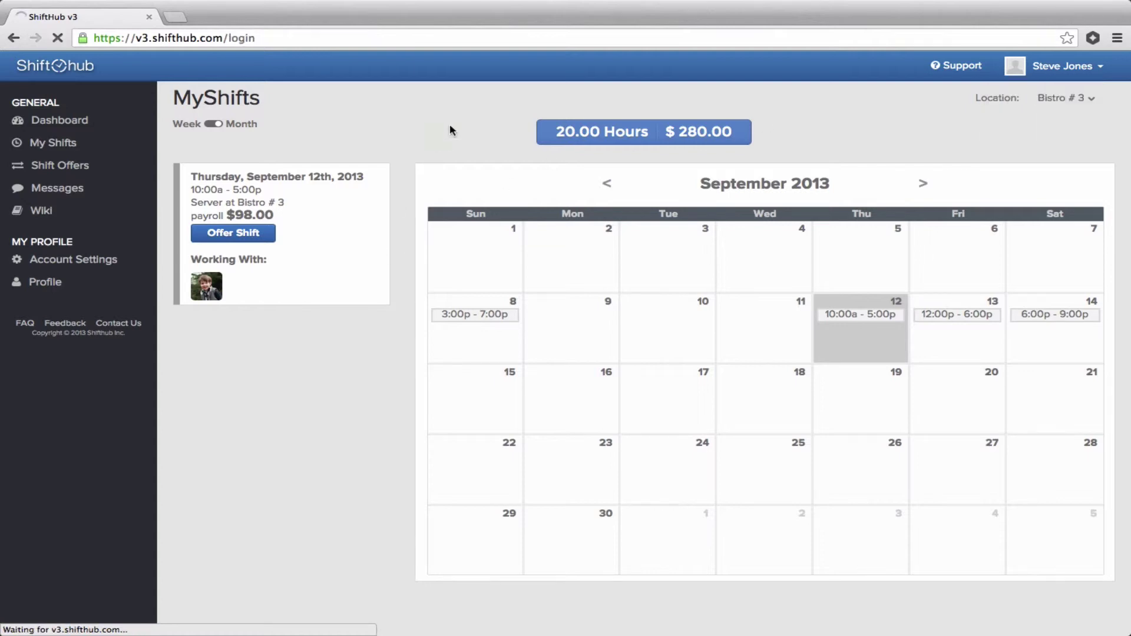
{"action": "key", "text": "Return"}
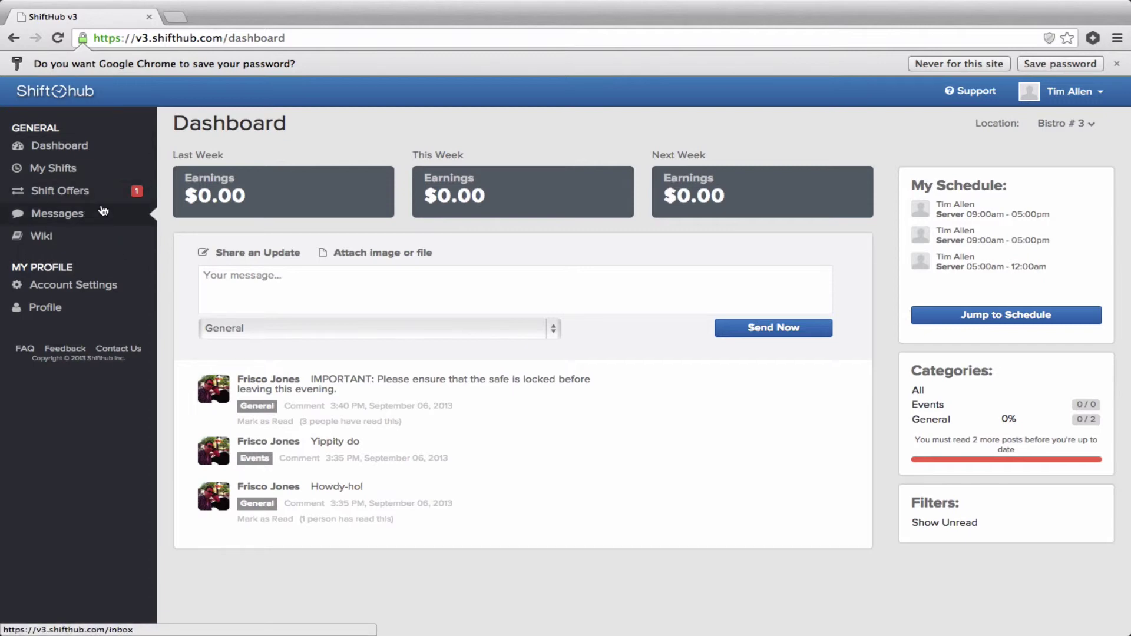
Pick up the offered Saturday, September 14th 6:00p–9:00p shift from Shift Offers.
{"action": "left_click", "coordinate": [117, 222]}
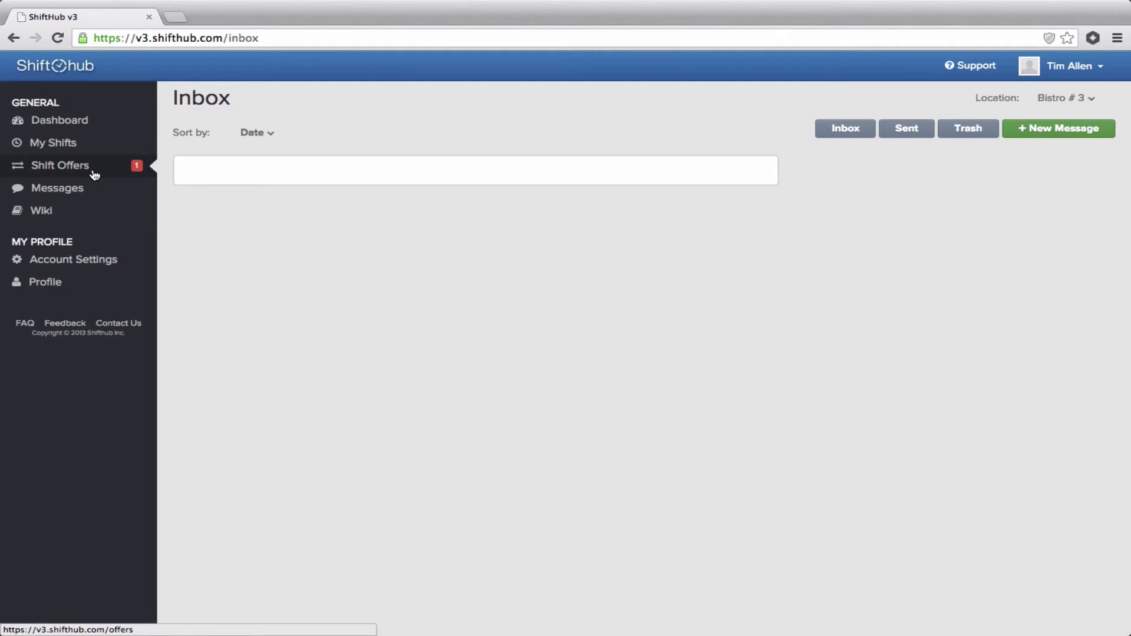
{"action": "left_click", "coordinate": [94, 175]}
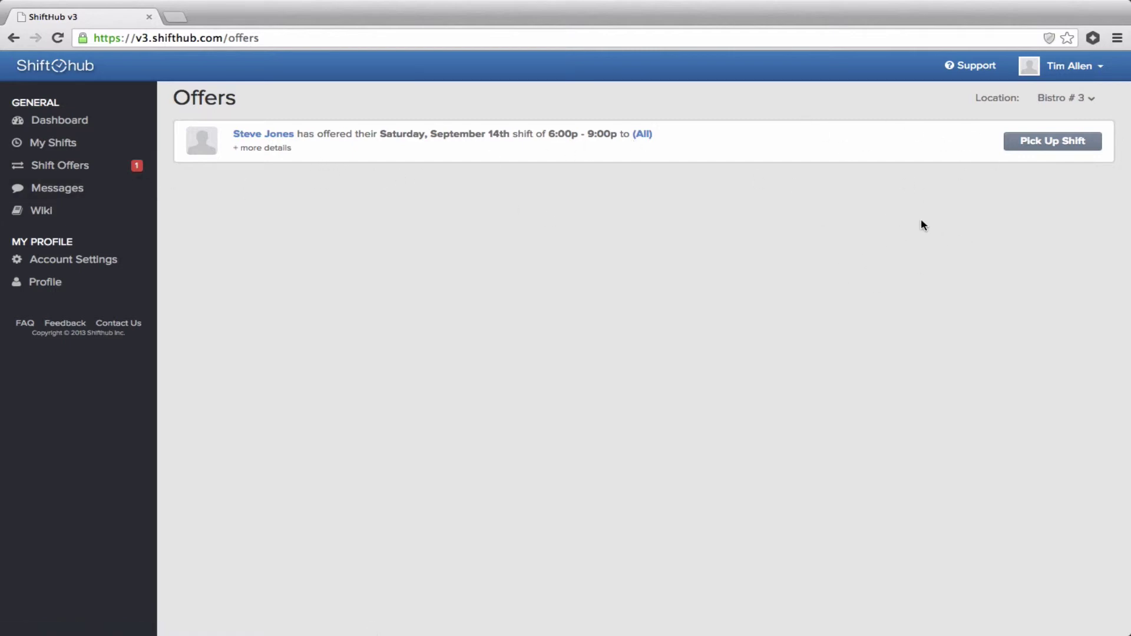
{"action": "left_click", "coordinate": [1071, 146]}
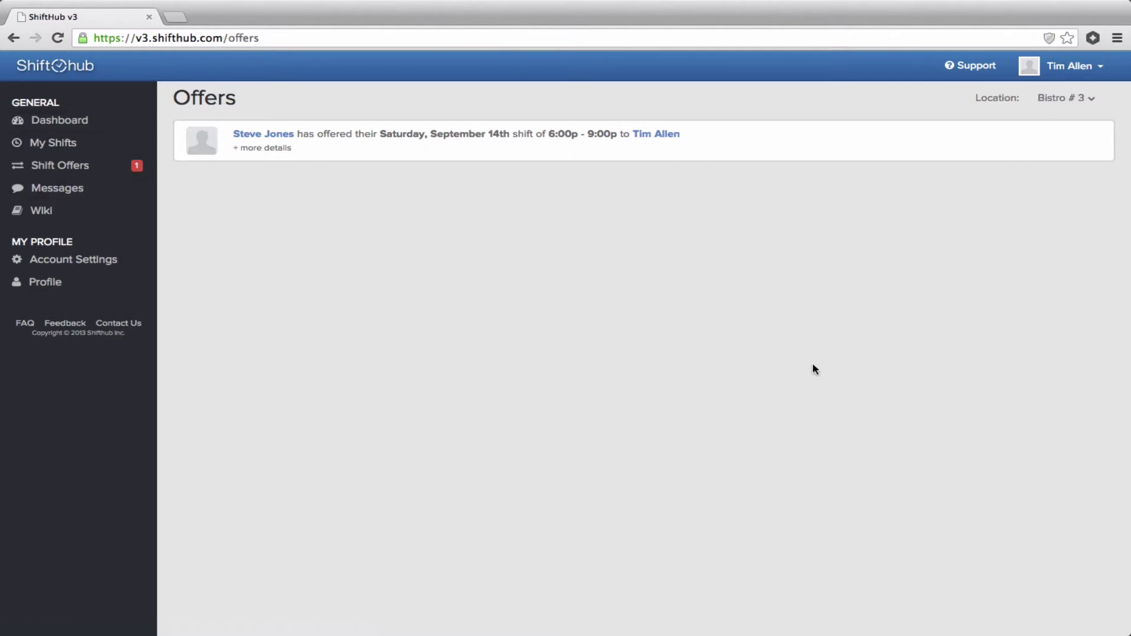
Sign out of the employee account and sign in with the prefilled credentials.
{"action": "left_click", "coordinate": [1092, 67]}
{"action": "left_click", "coordinate": [1023, 131]}
{"action": "left_click", "coordinate": [489, 329]}
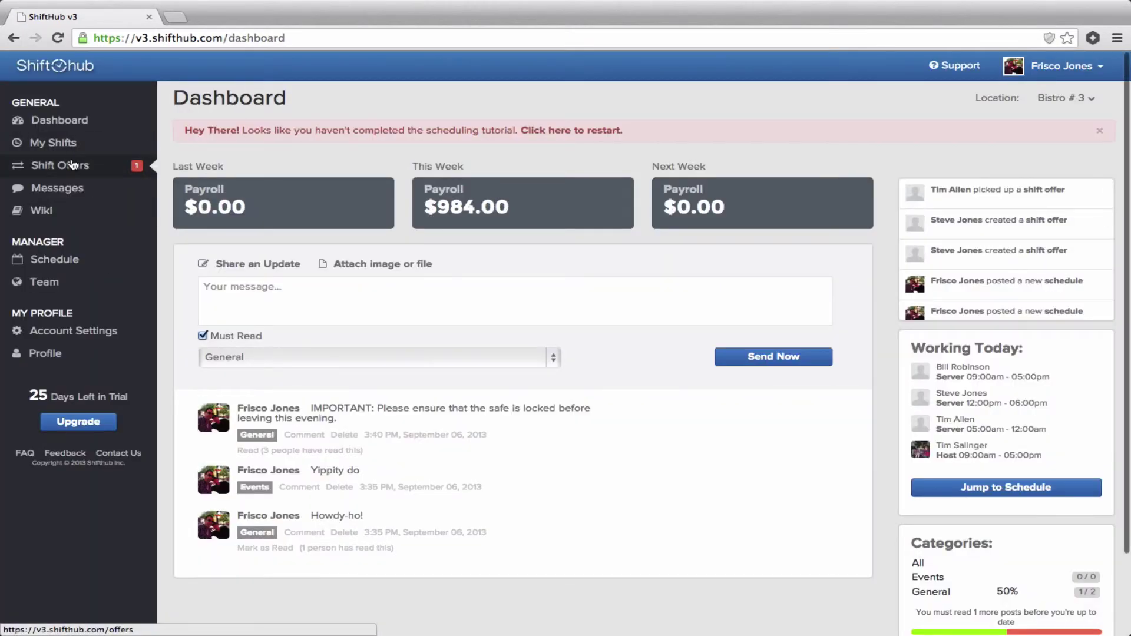
Approve the Saturday, September 14th shift offer and sign out of the manager account.
{"action": "left_click", "coordinate": [72, 164]}
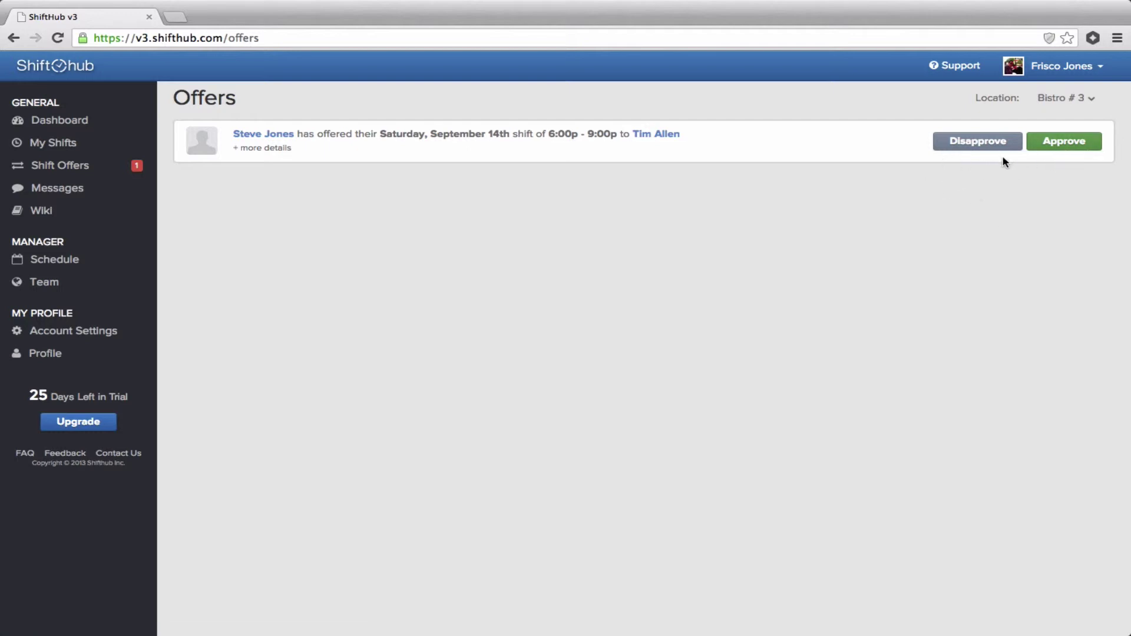
{"action": "left_click", "coordinate": [1073, 148]}
{"action": "left_click", "coordinate": [1097, 65]}
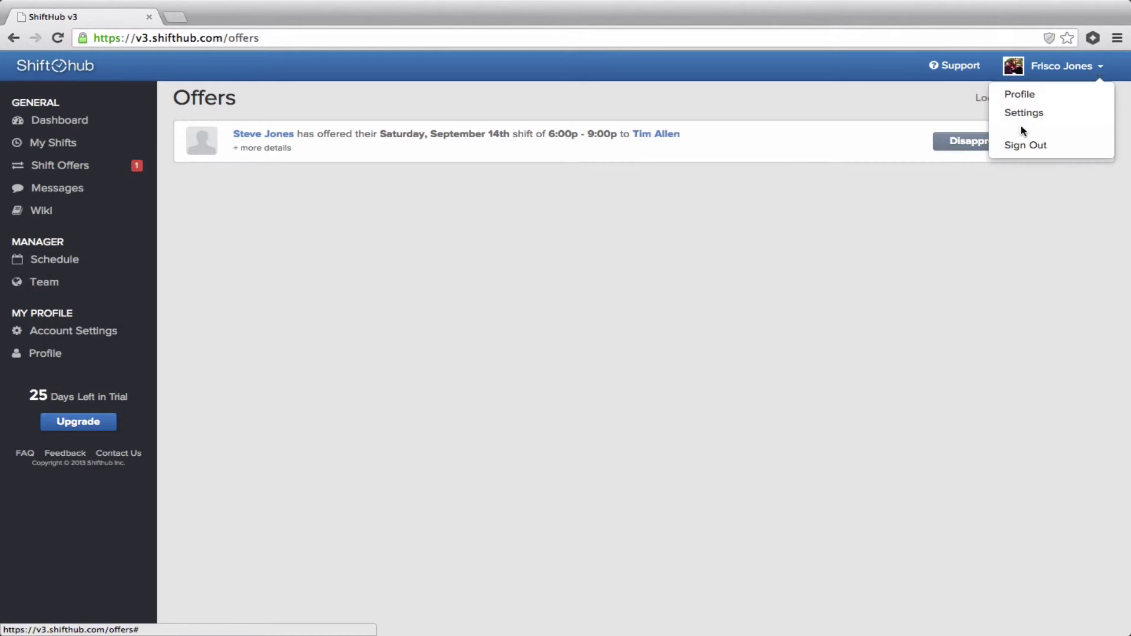
{"action": "left_click", "coordinate": [1022, 144]}
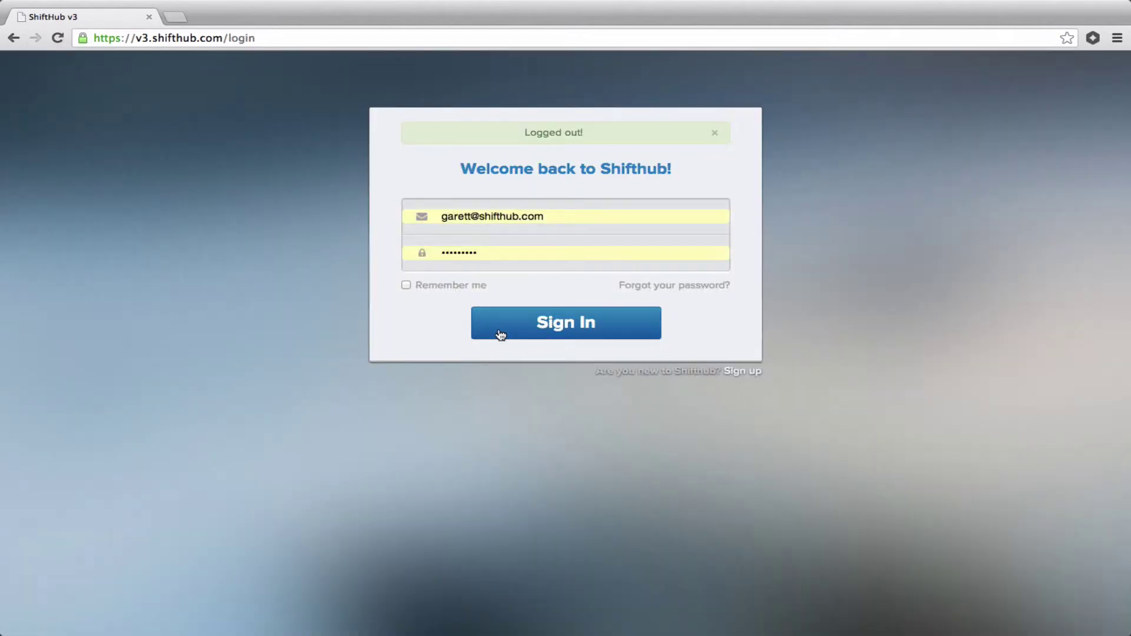
Log in with the edited employee e-mail and password, then open Account Settings.
{"action": "left_click", "coordinate": [472, 216]}
{"action": "type", "text": "+sj"}
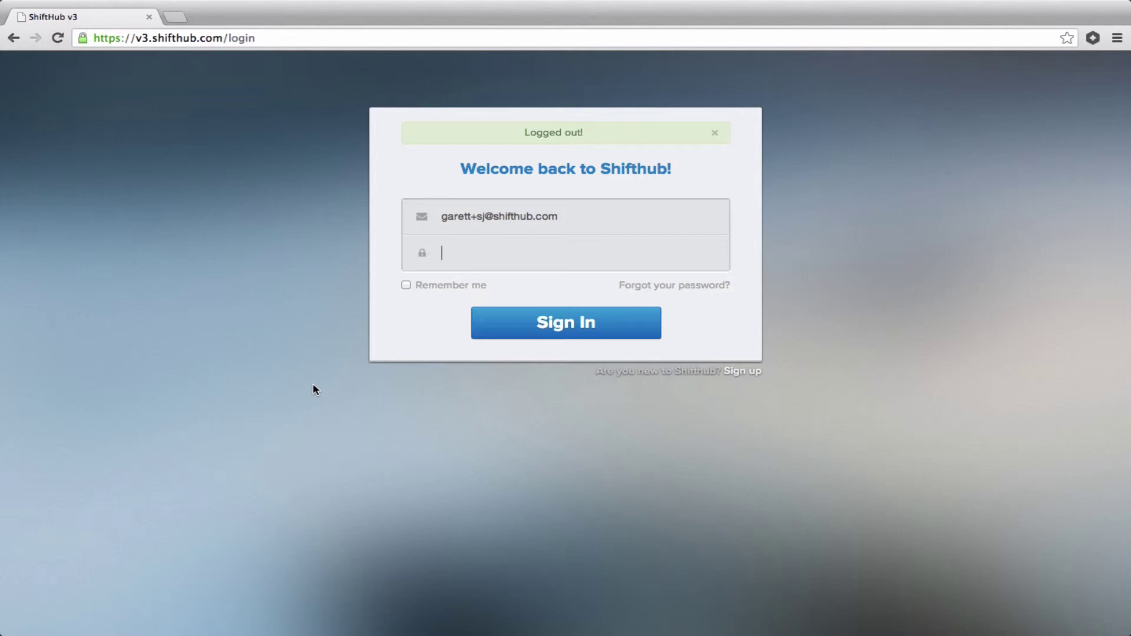
{"action": "type", "text": "••••••••••"}
{"action": "key", "text": "Return"}
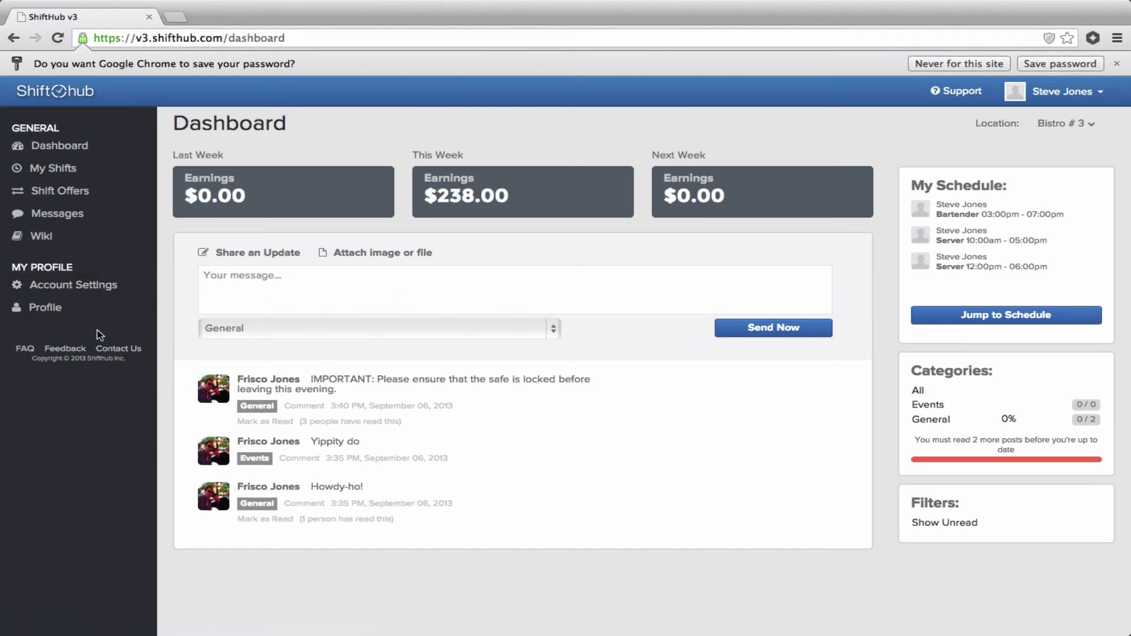
{"action": "left_click", "coordinate": [51, 291]}
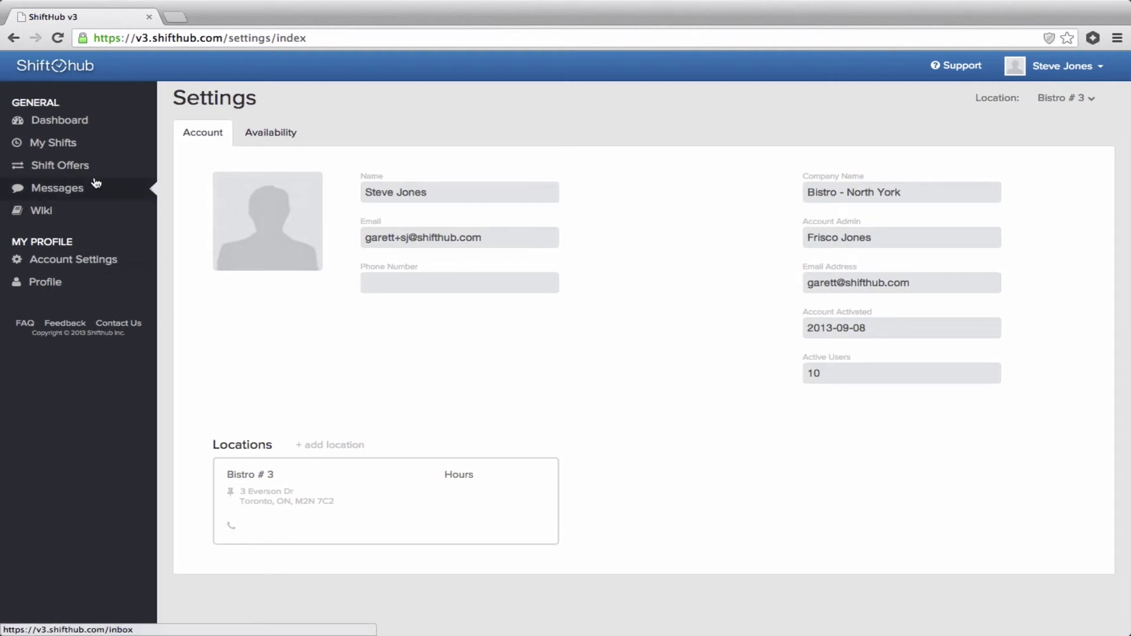
Add a Tuesday weekly availability slot running 9:00 AM to 12:00 PM.
{"action": "left_click", "coordinate": [257, 136]}
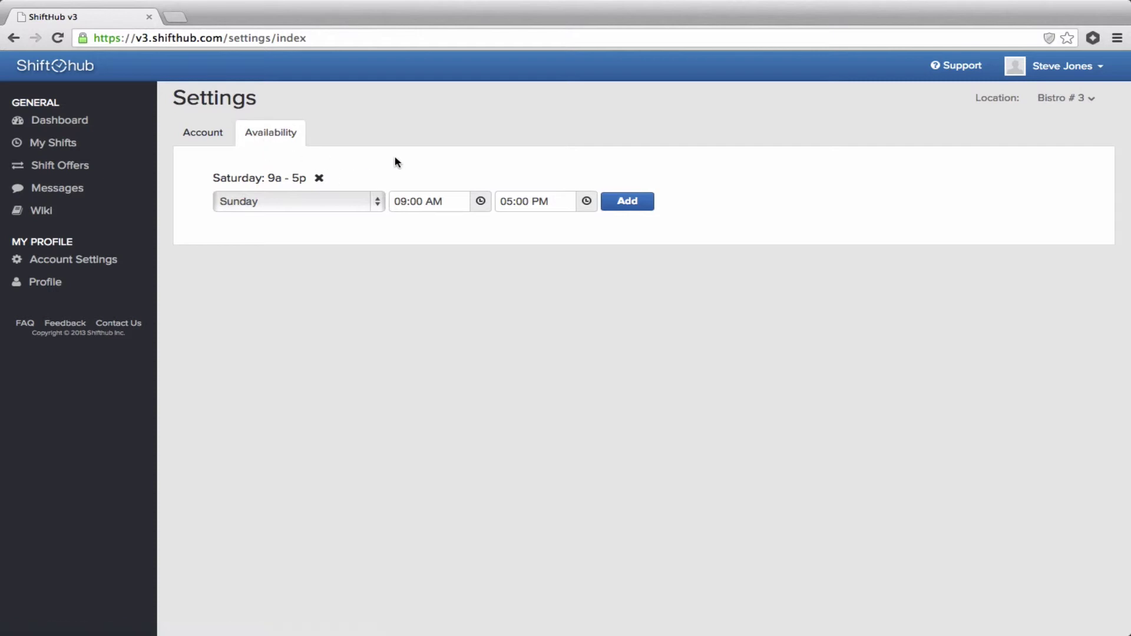
{"action": "left_click", "coordinate": [375, 209]}
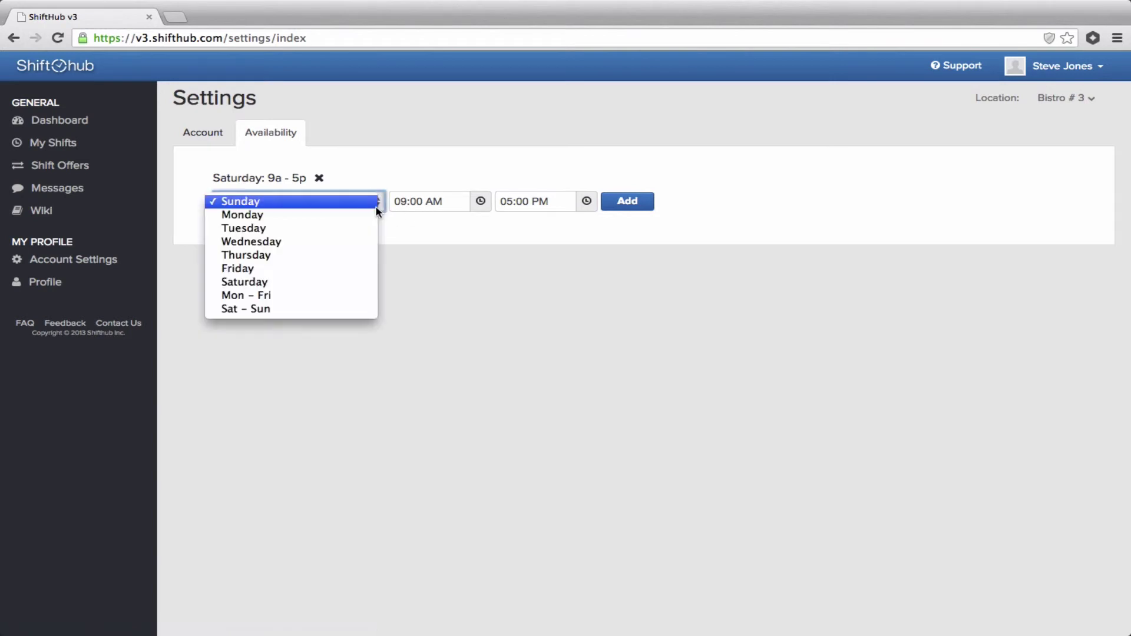
{"action": "left_click", "coordinate": [340, 228]}
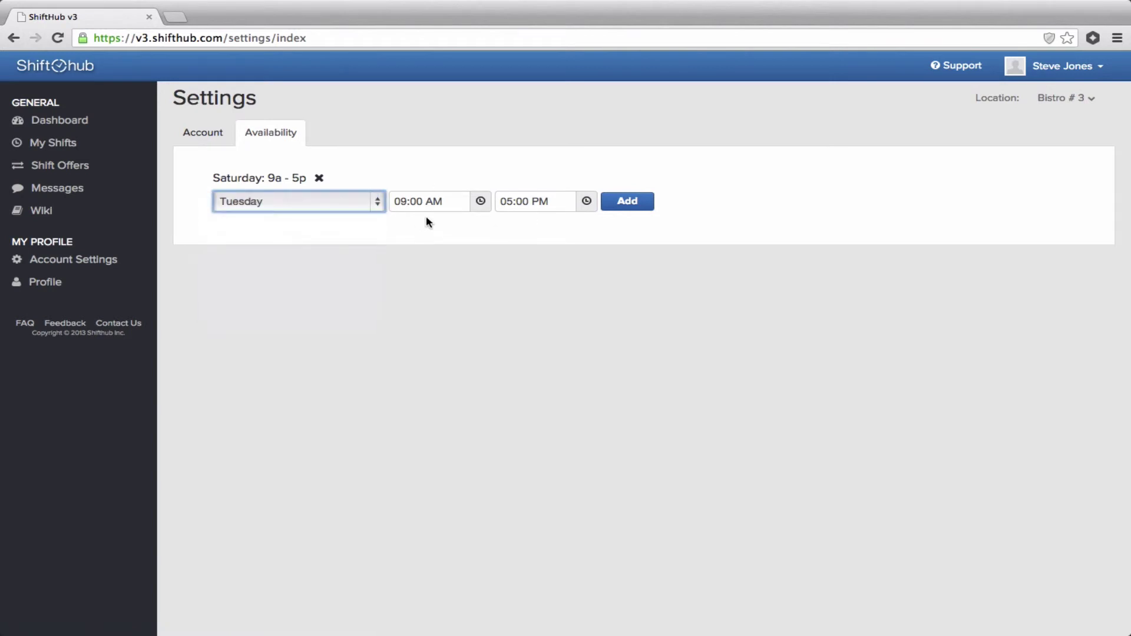
{"action": "left_click", "coordinate": [481, 203]}
{"action": "left_click", "coordinate": [541, 229]}
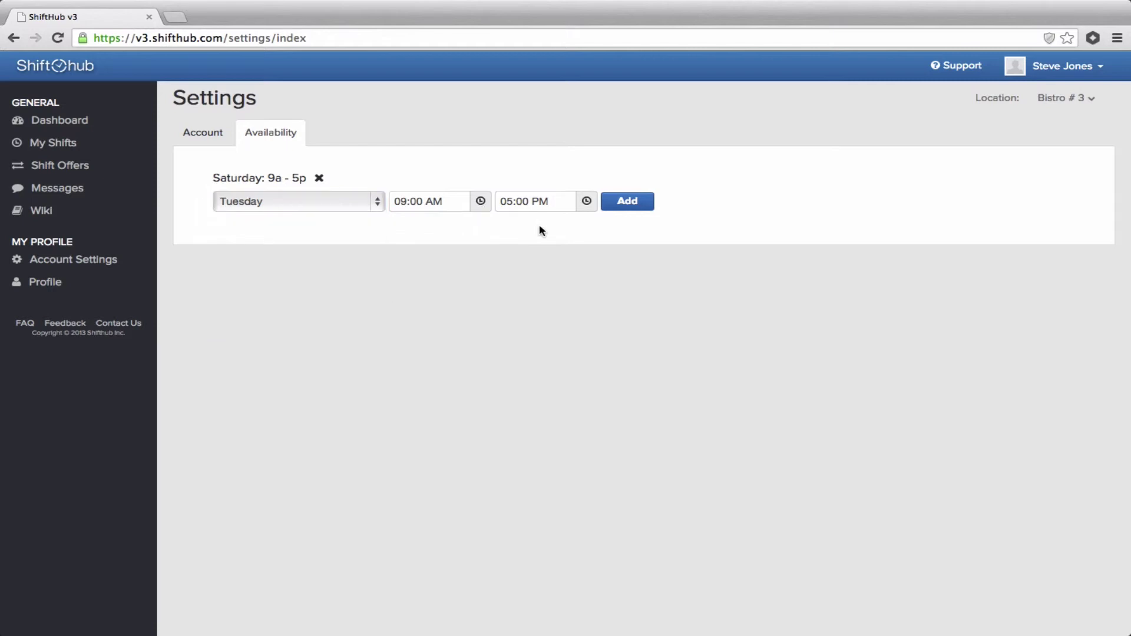
{"action": "left_click", "coordinate": [586, 202]}
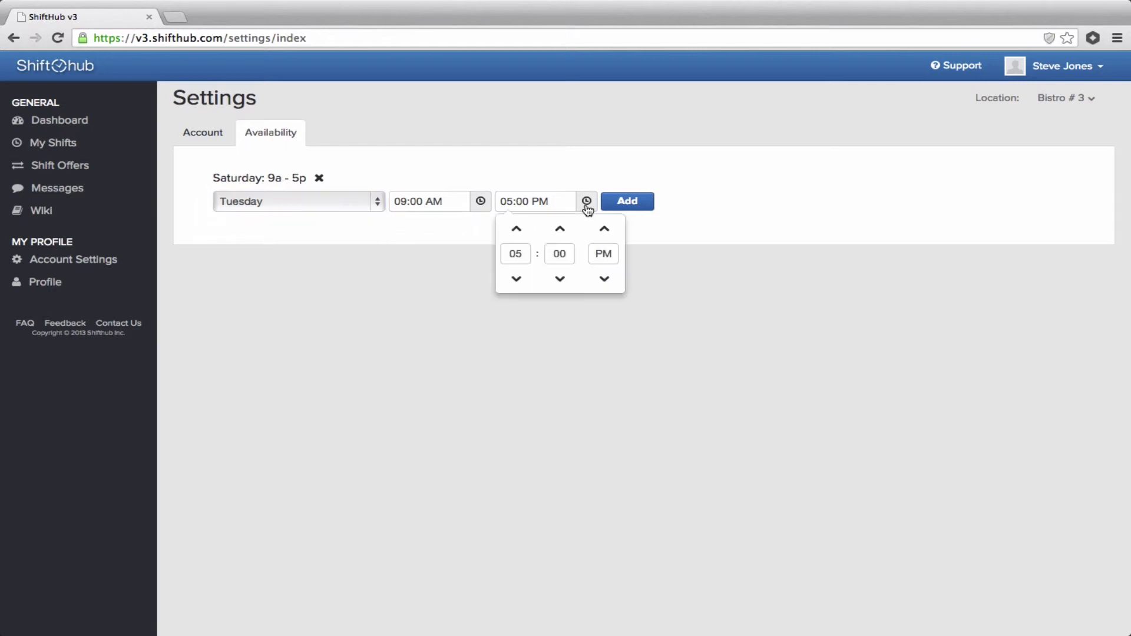
{"action": "left_click", "coordinate": [517, 284]}
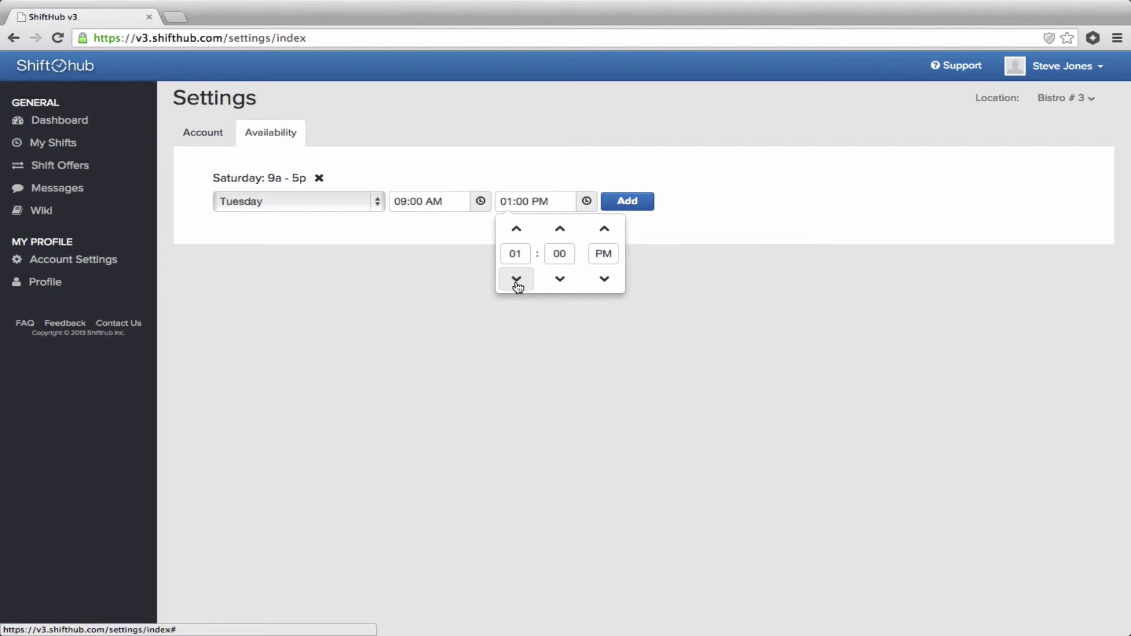
{"action": "left_click", "coordinate": [517, 285]}
{"action": "left_click", "coordinate": [622, 209]}
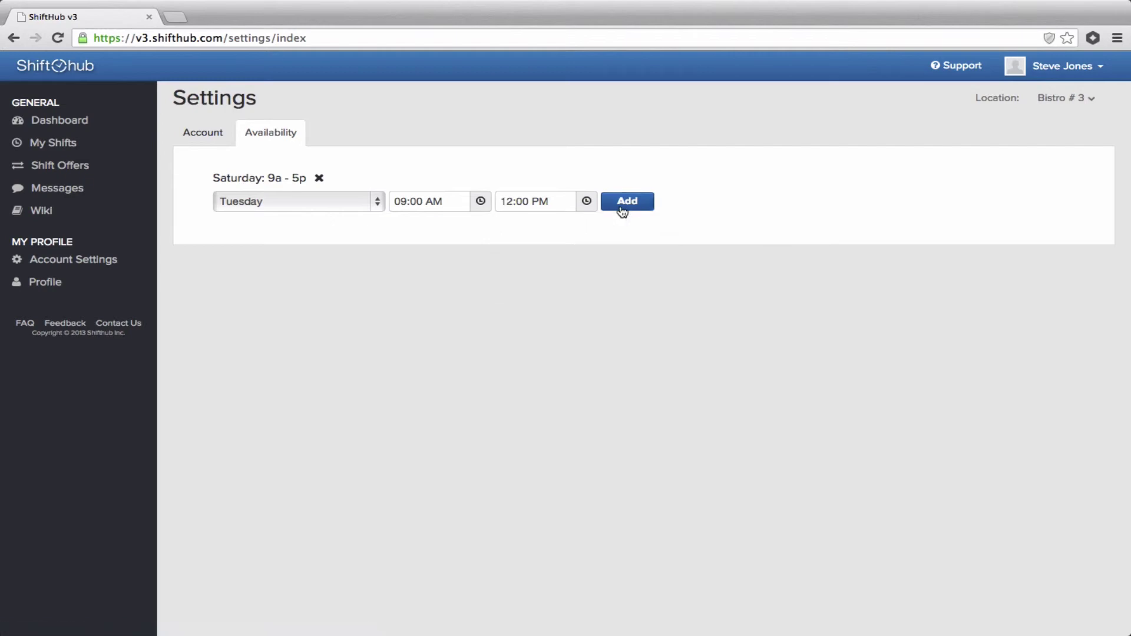
{"action": "left_click", "coordinate": [621, 210]}
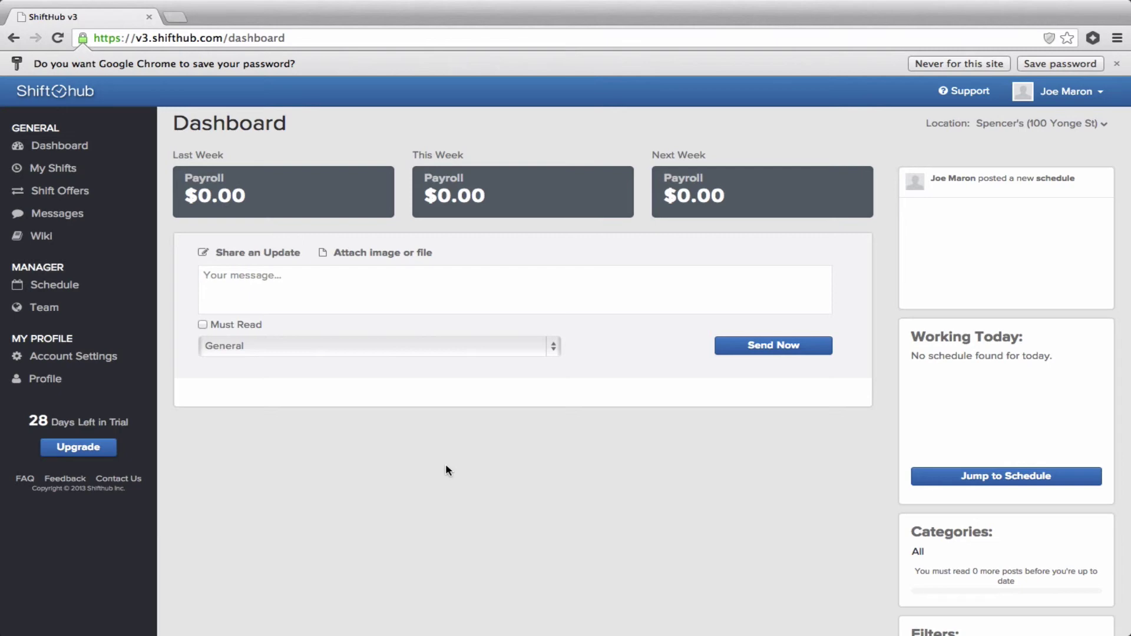
Post 'Special Tonight: Prime Rib.' as an Events update, then close the tutorial and verify-email banners.
{"action": "left_click", "coordinate": [247, 286]}
{"action": "type", "text": "Special Tonight: Prime Rib."}
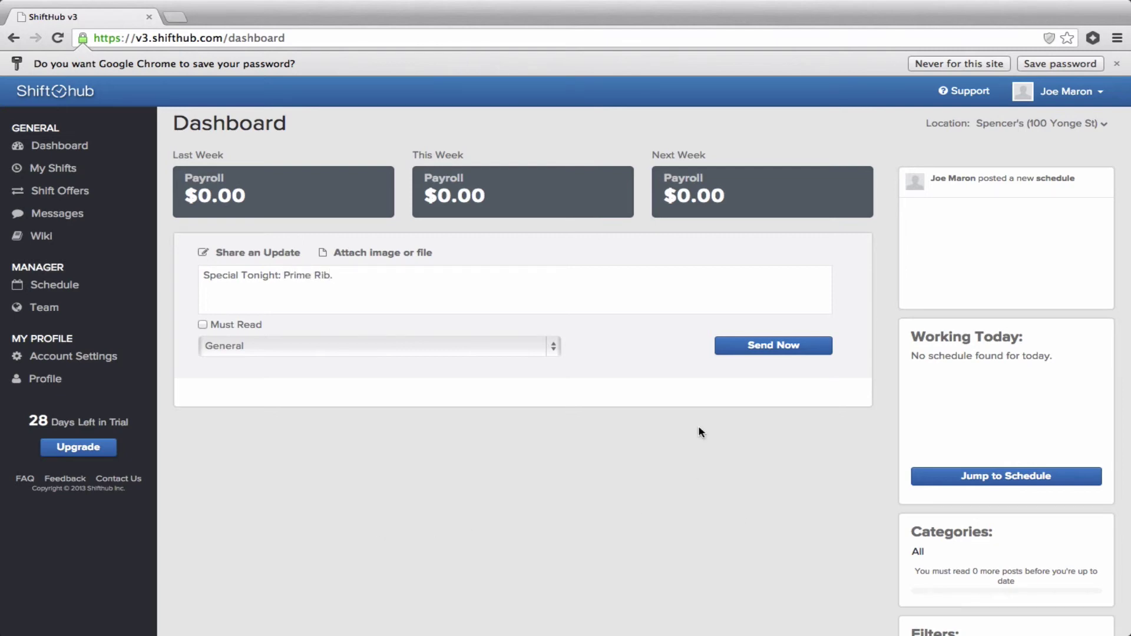
{"action": "left_click", "coordinate": [353, 345]}
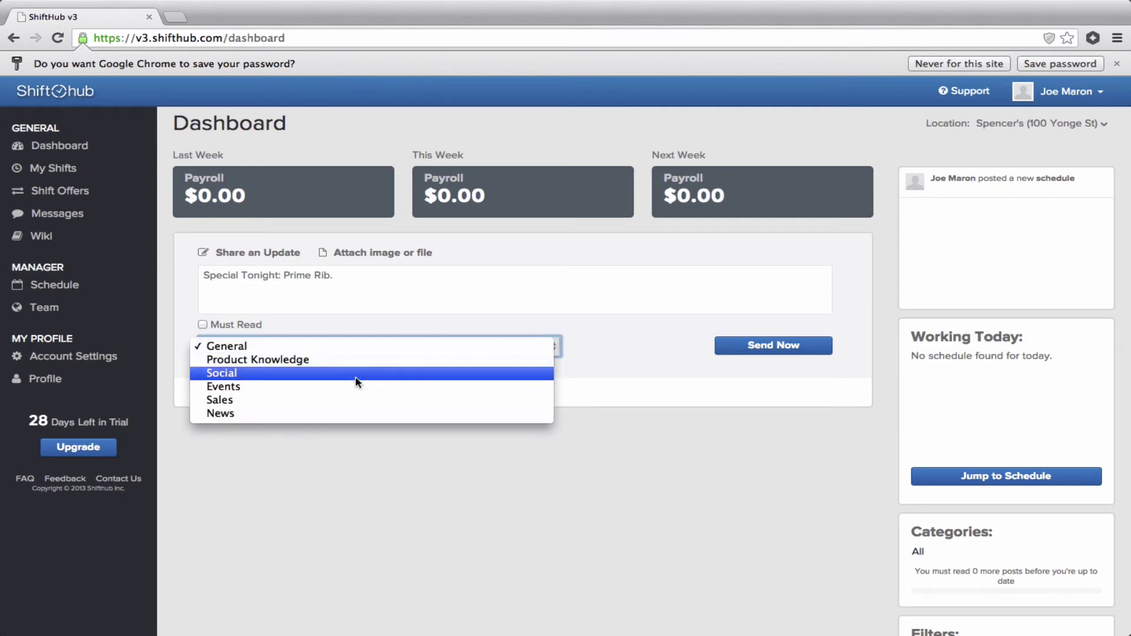
{"action": "left_click", "coordinate": [357, 388]}
{"action": "left_click", "coordinate": [735, 352]}
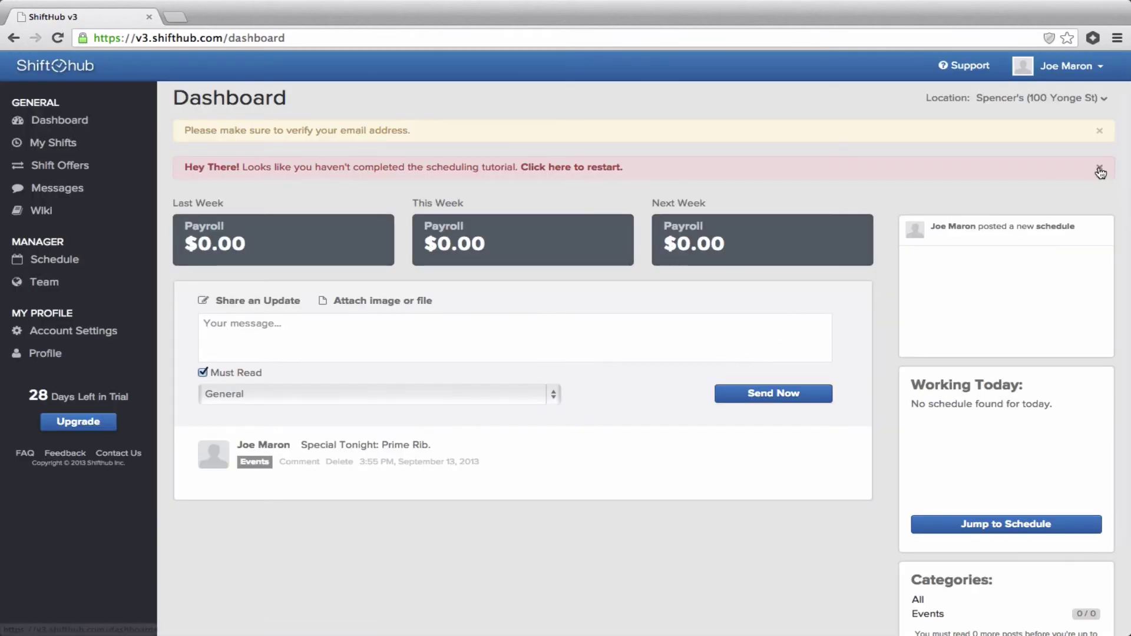
{"action": "left_click", "coordinate": [1099, 168]}
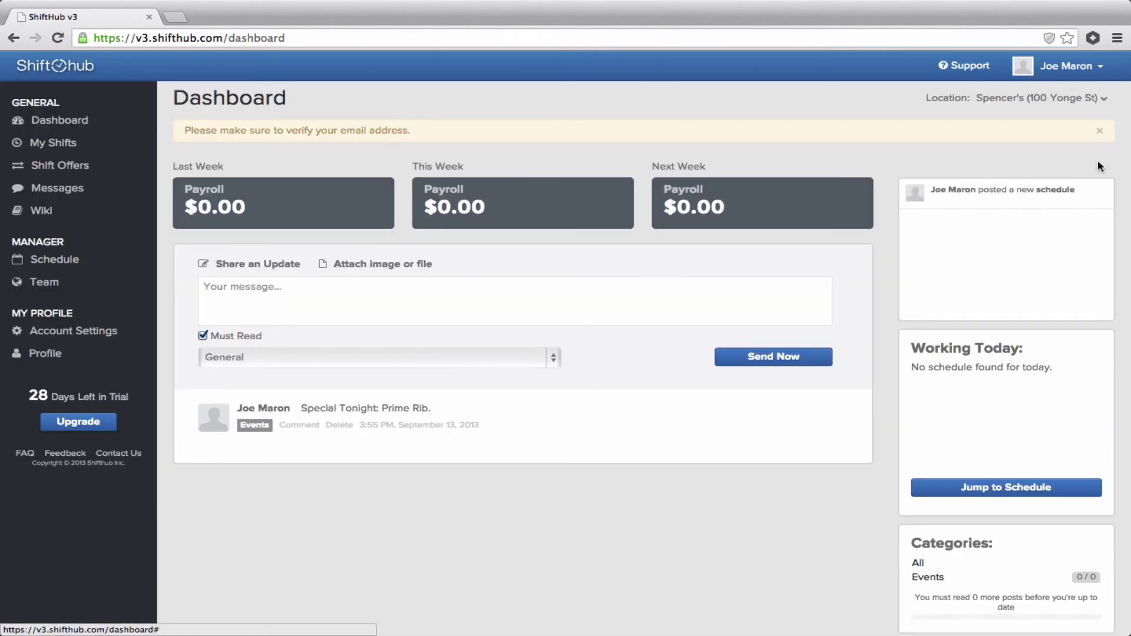
{"action": "left_click", "coordinate": [1100, 126]}
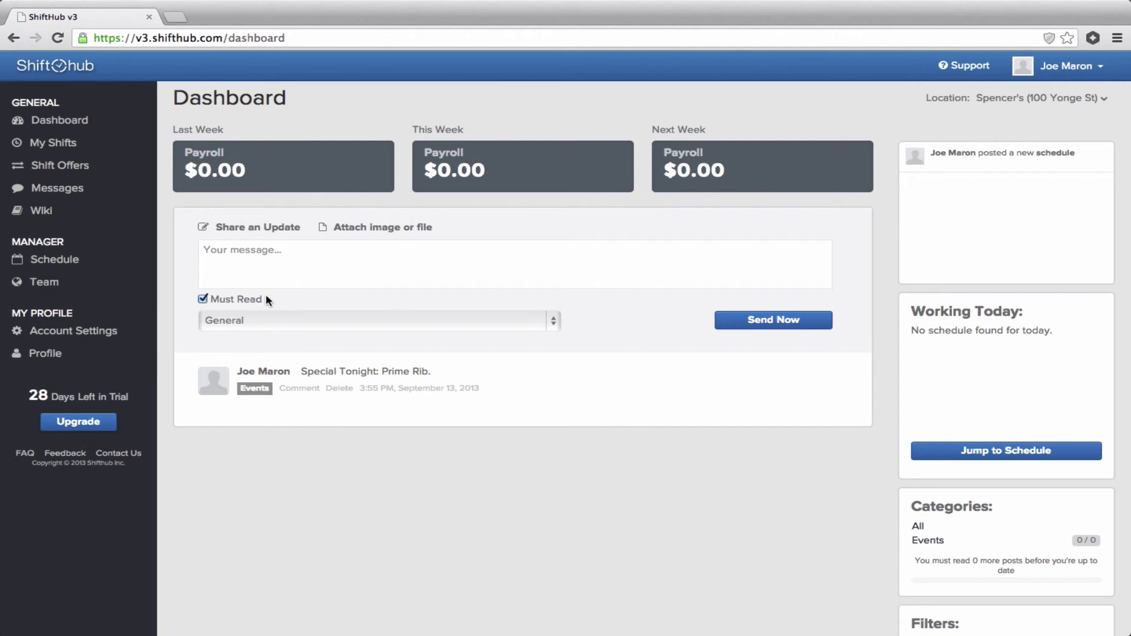
Post a second must-read Events update, 'Special Tonight: Prime Rib'.
{"action": "left_click", "coordinate": [277, 262]}
{"action": "type", "text": "Special "}
{"action": "type", "text": "Tong"}
{"action": "type", "text": "ight: P"}
{"action": "type", "text": "rime Rib"}
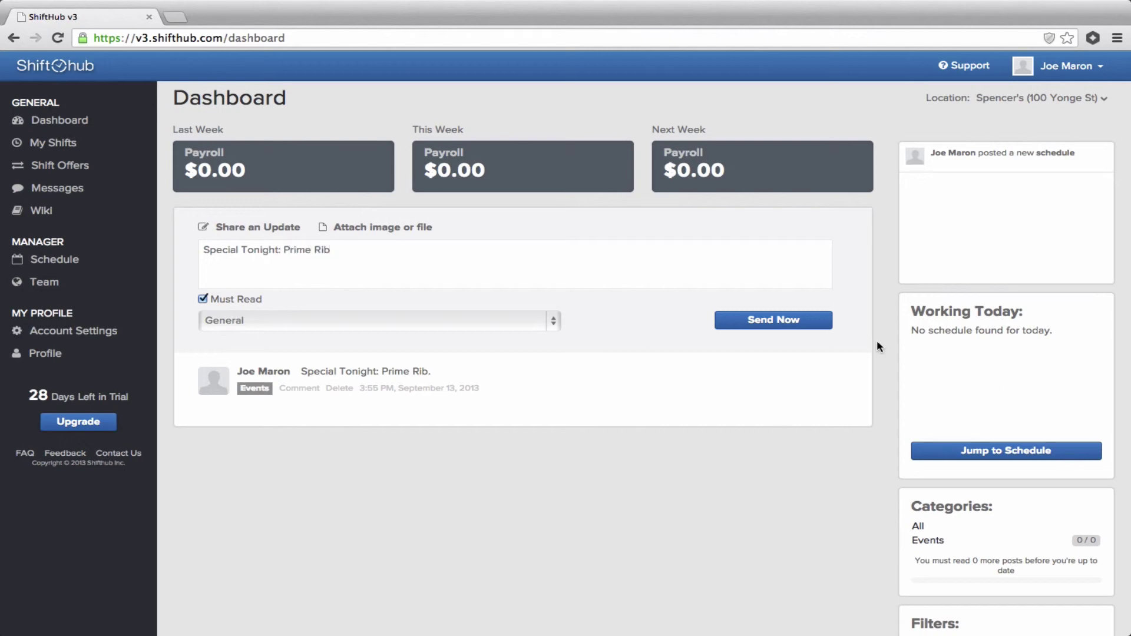
{"action": "left_click", "coordinate": [298, 321]}
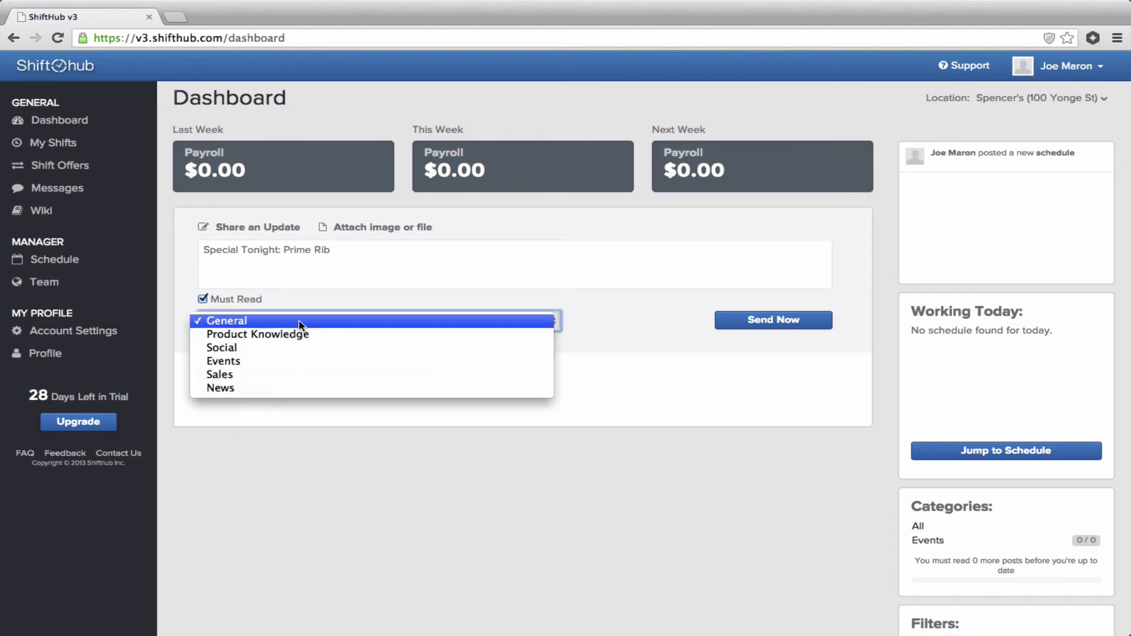
{"action": "left_click", "coordinate": [243, 360]}
{"action": "left_click", "coordinate": [743, 320]}
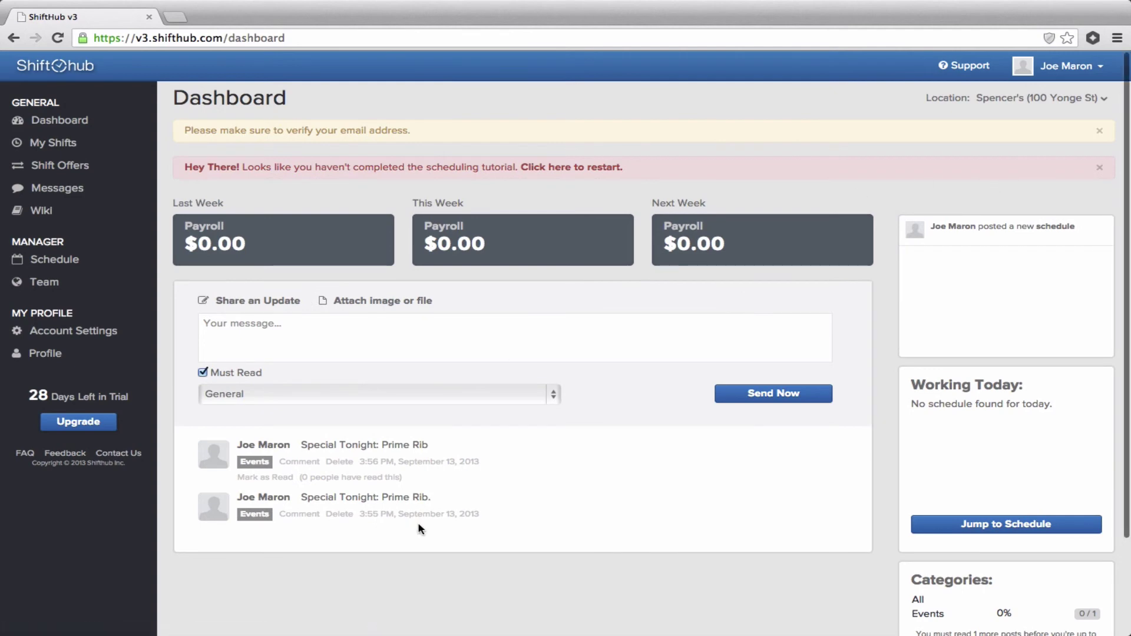
Dismiss the scheduling-tutorial and email-verification alerts at the top of the Dashboard.
{"action": "scroll", "coordinate": [366, 565], "scroll_direction": "down", "scroll_amount": 3}
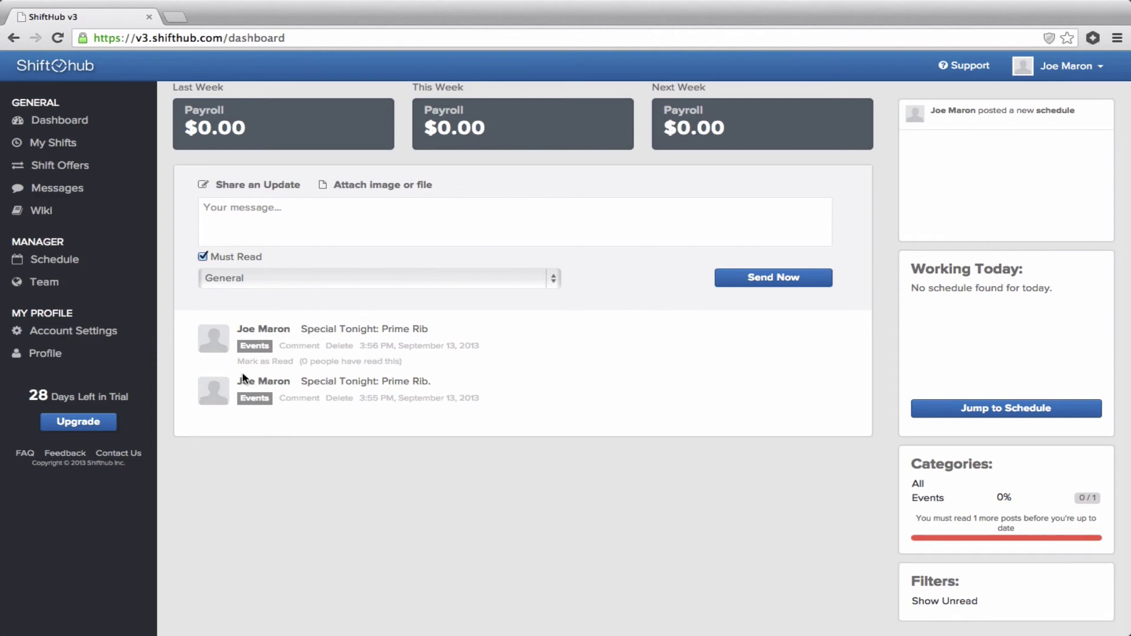
{"action": "scroll", "coordinate": [606, 309], "scroll_direction": "up", "scroll_amount": 3}
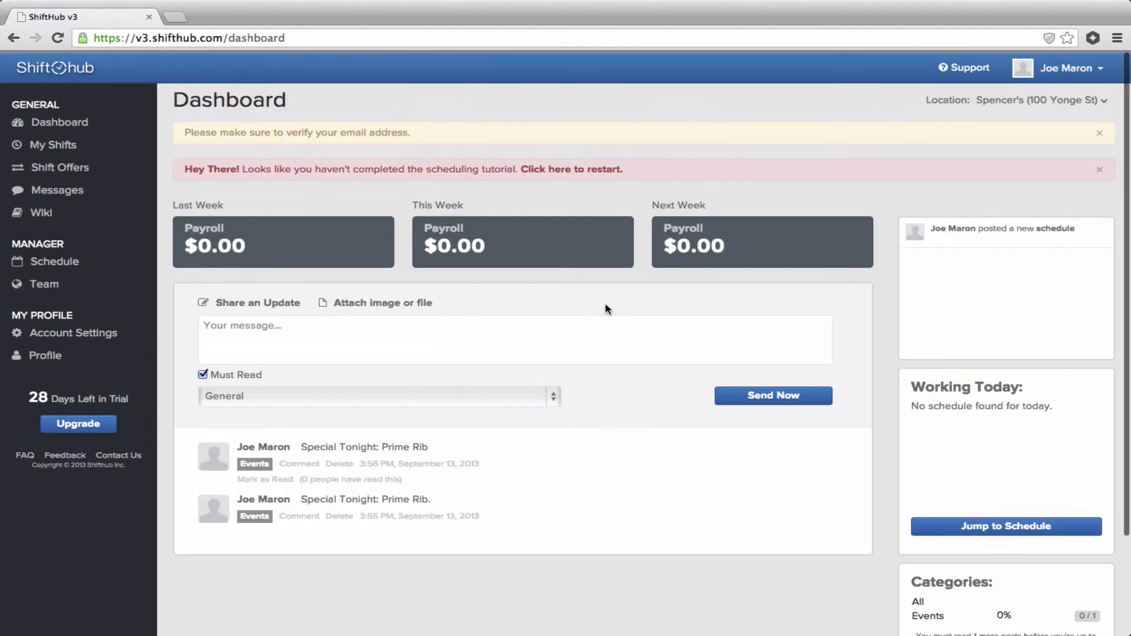
{"action": "left_click", "coordinate": [1100, 170]}
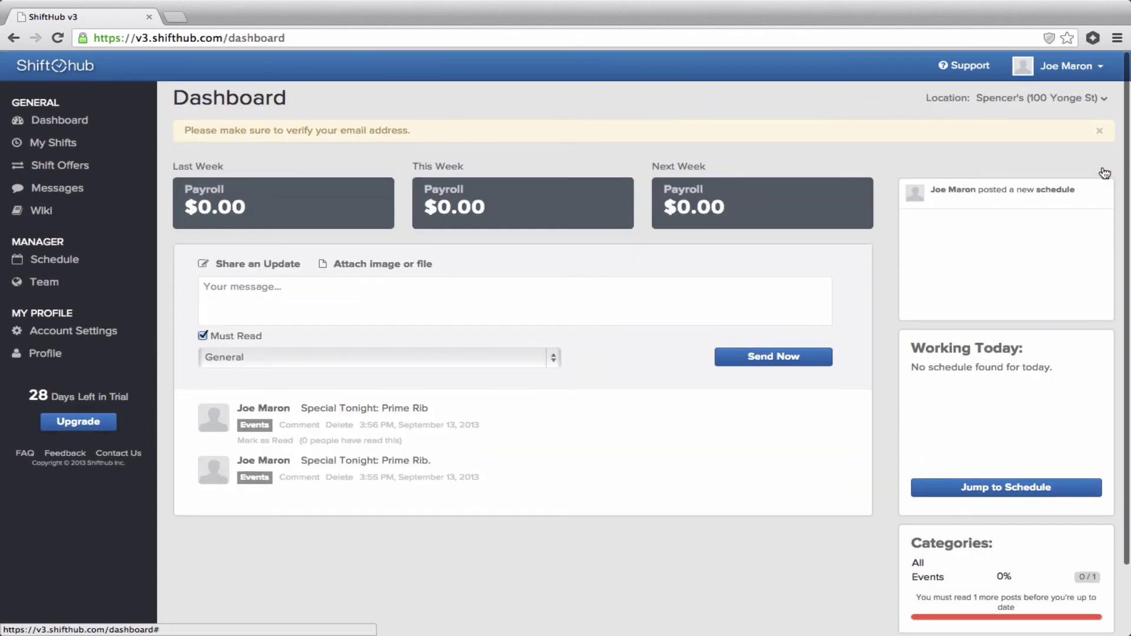
{"action": "left_click", "coordinate": [1099, 131]}
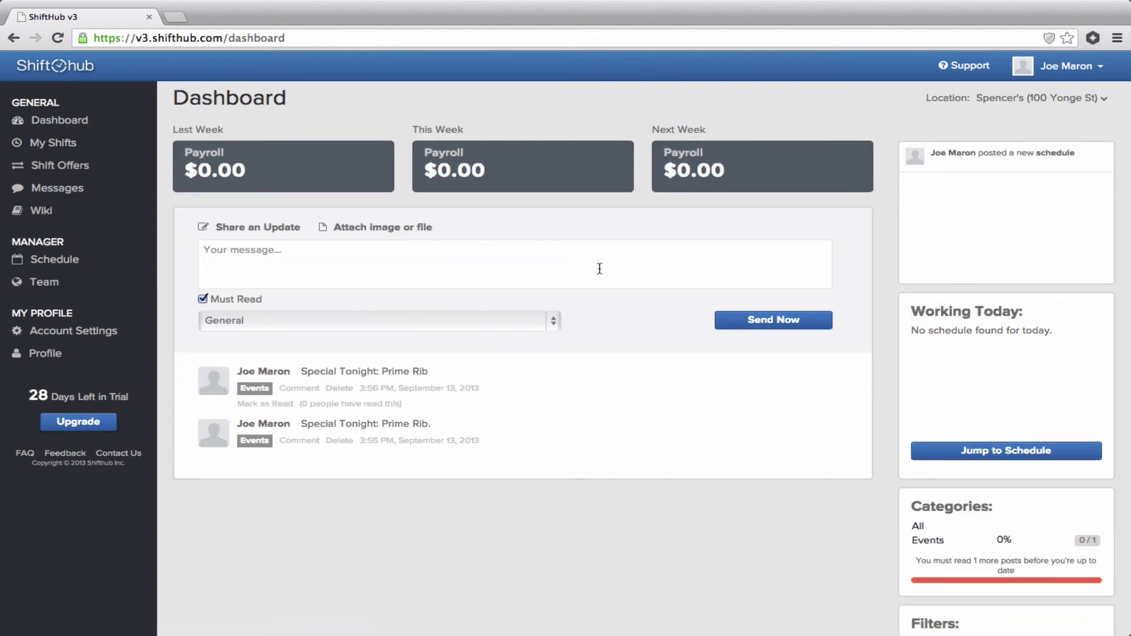
Message a staff member with subject 'Time Off' and body 'I need Tuesday off.'.
{"action": "left_click", "coordinate": [56, 189]}
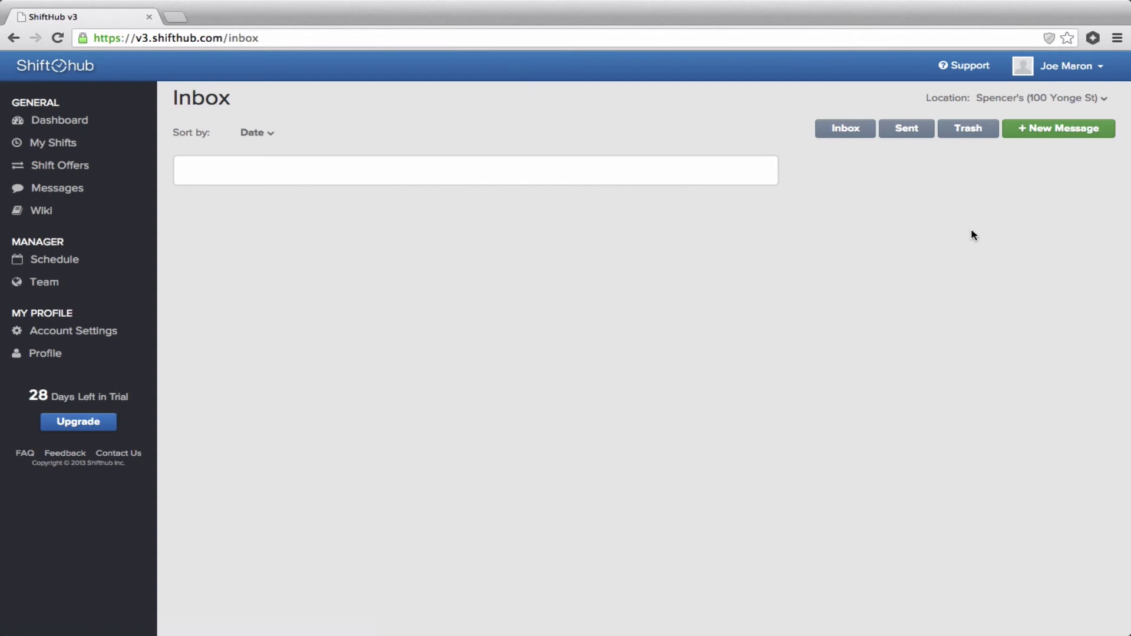
{"action": "left_click", "coordinate": [1046, 130]}
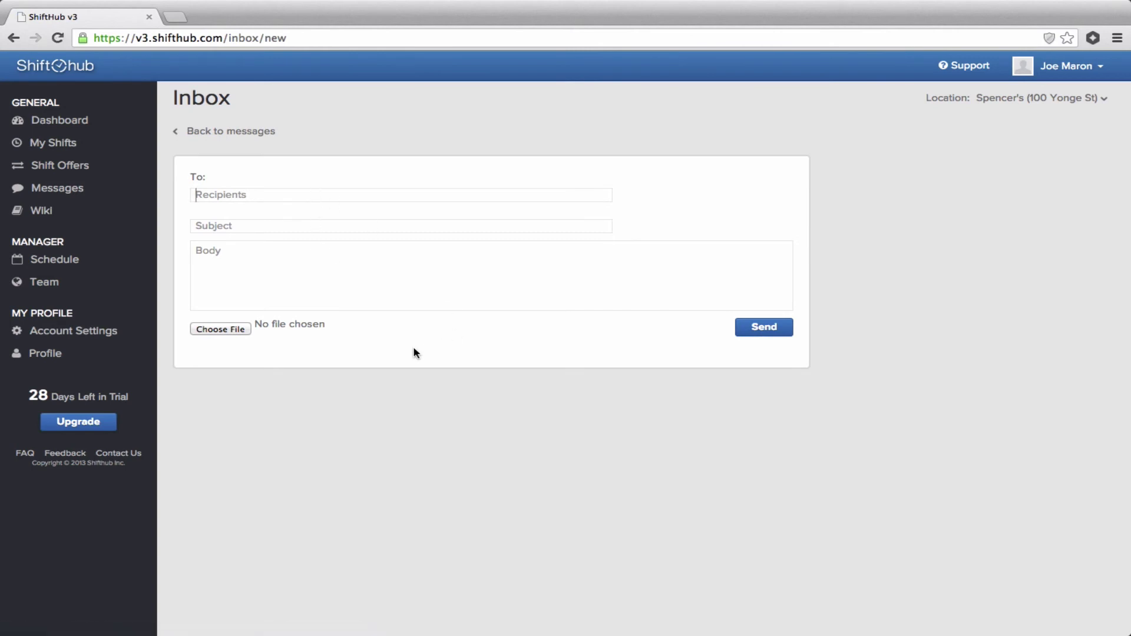
{"action": "type", "text": "kei"}
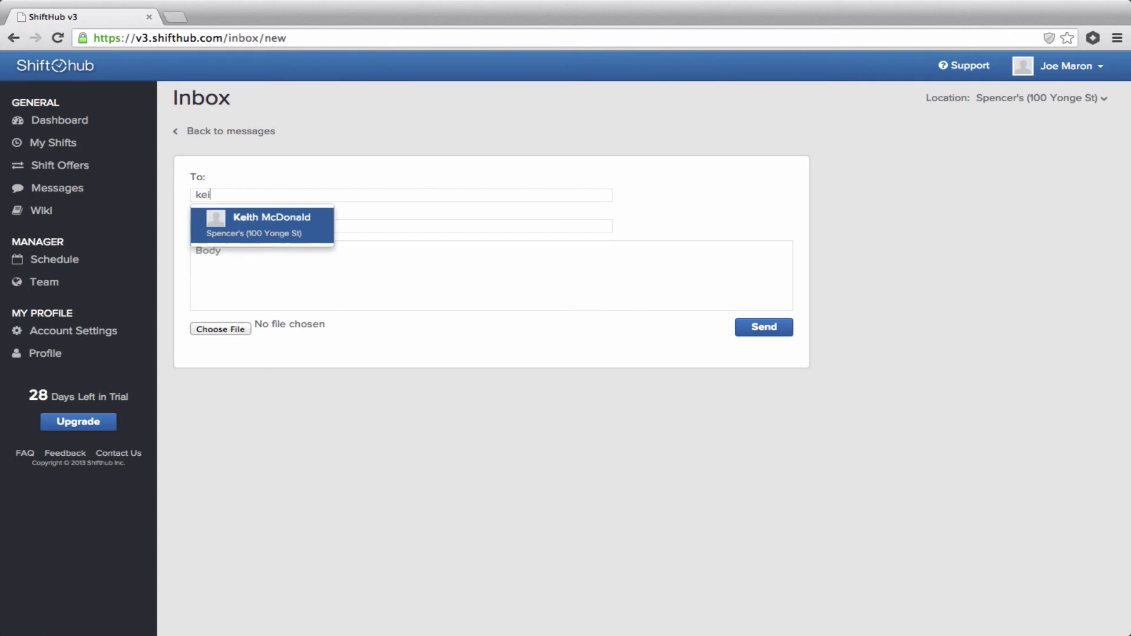
{"action": "left_click", "coordinate": [262, 222]}
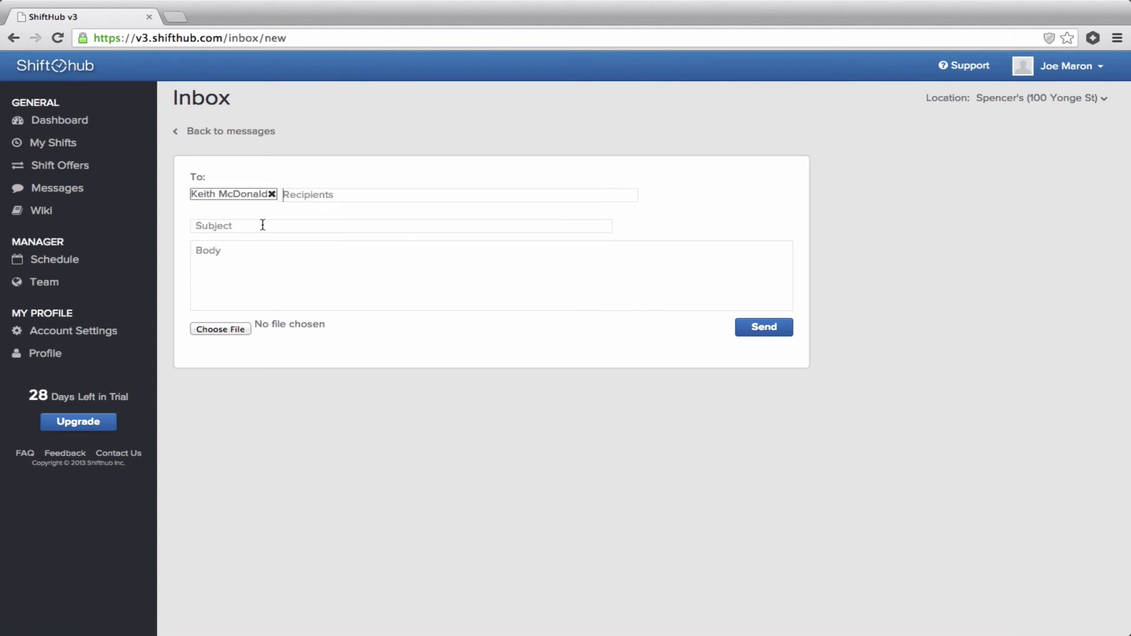
{"action": "type", "text": "Time Off"}
{"action": "left_click", "coordinate": [196, 250]}
{"action": "type", "text": "I need Tuesday of"}
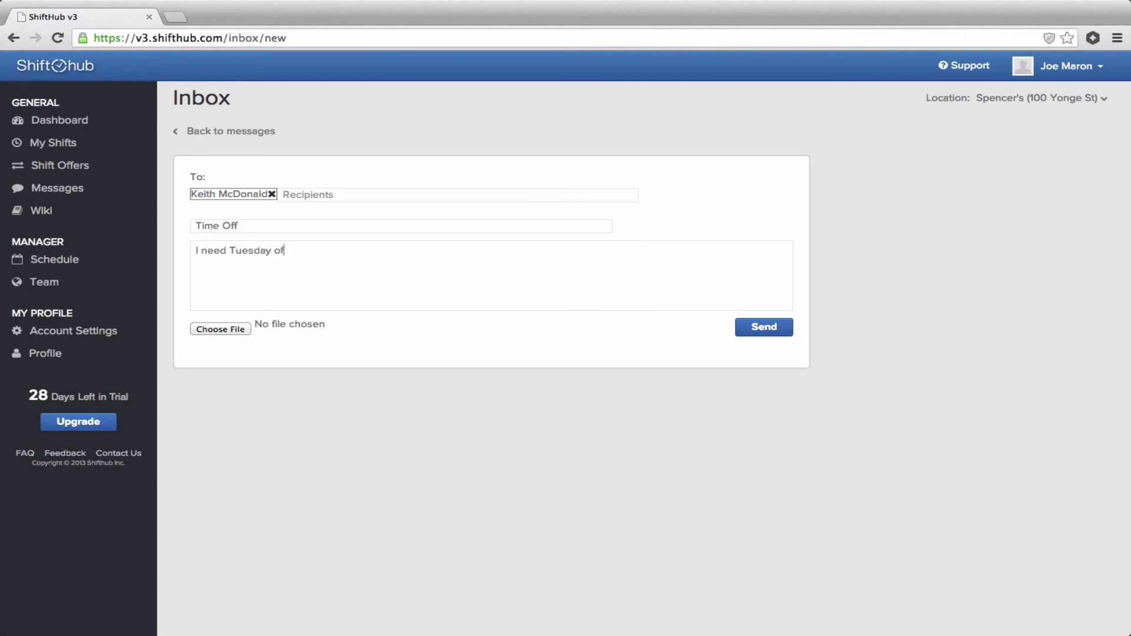
{"action": "type", "text": "f."}
{"action": "left_click", "coordinate": [762, 328]}
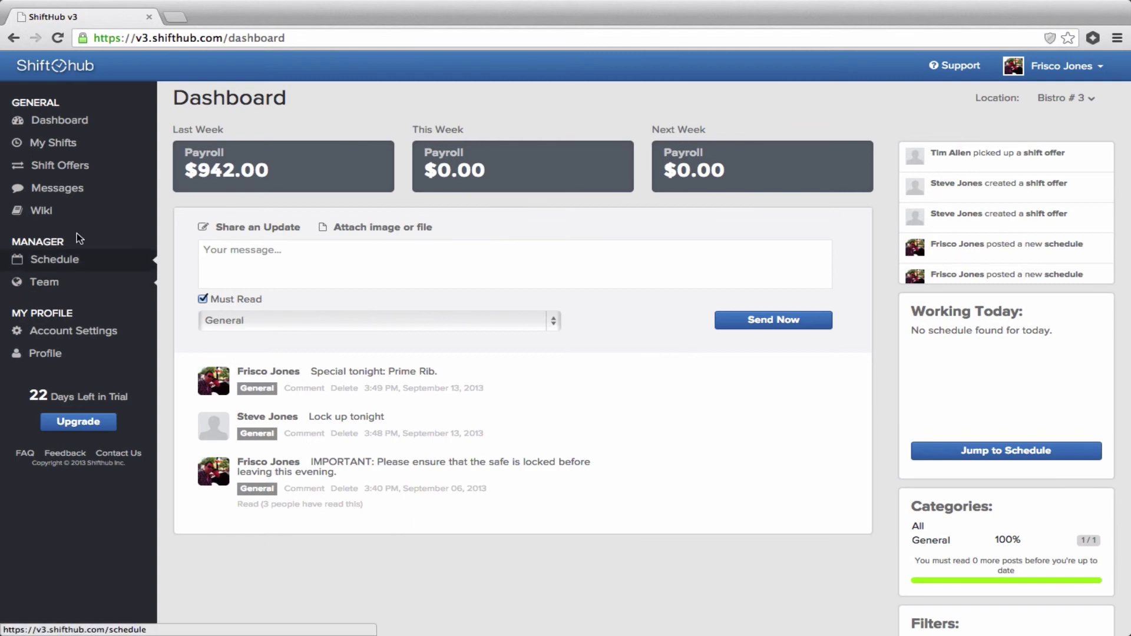
Open the Bistro # 3 Wiki index with its category tiles.
{"action": "left_click", "coordinate": [39, 218]}
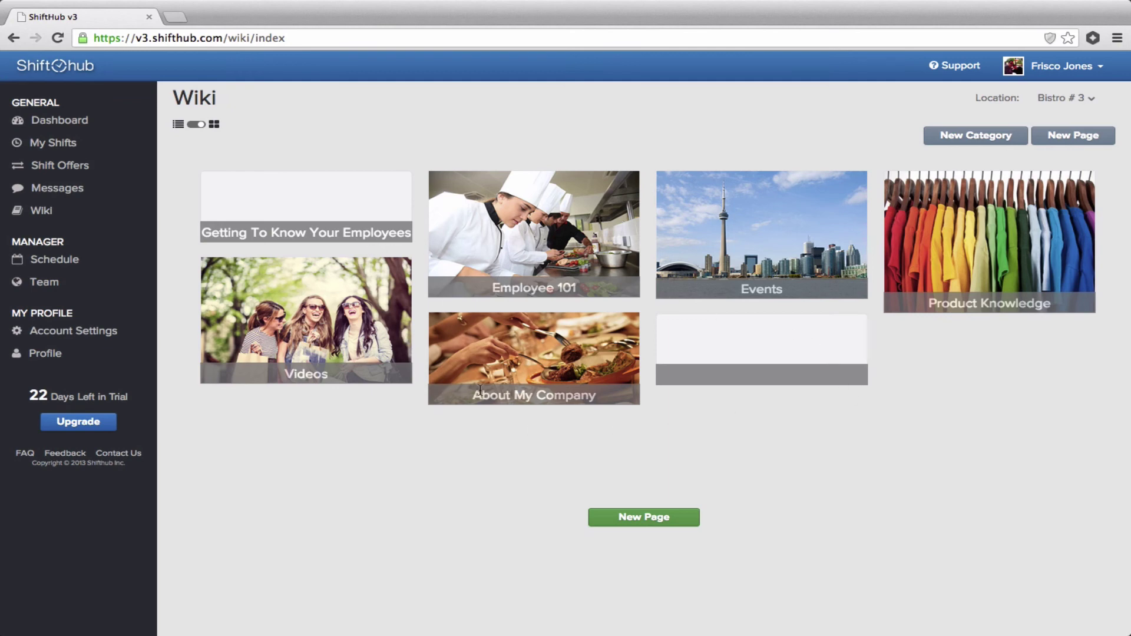
Change the About My Company wiki category's name to 'About Us' and publish it, leaving the image unchanged.
{"action": "left_click", "coordinate": [526, 376]}
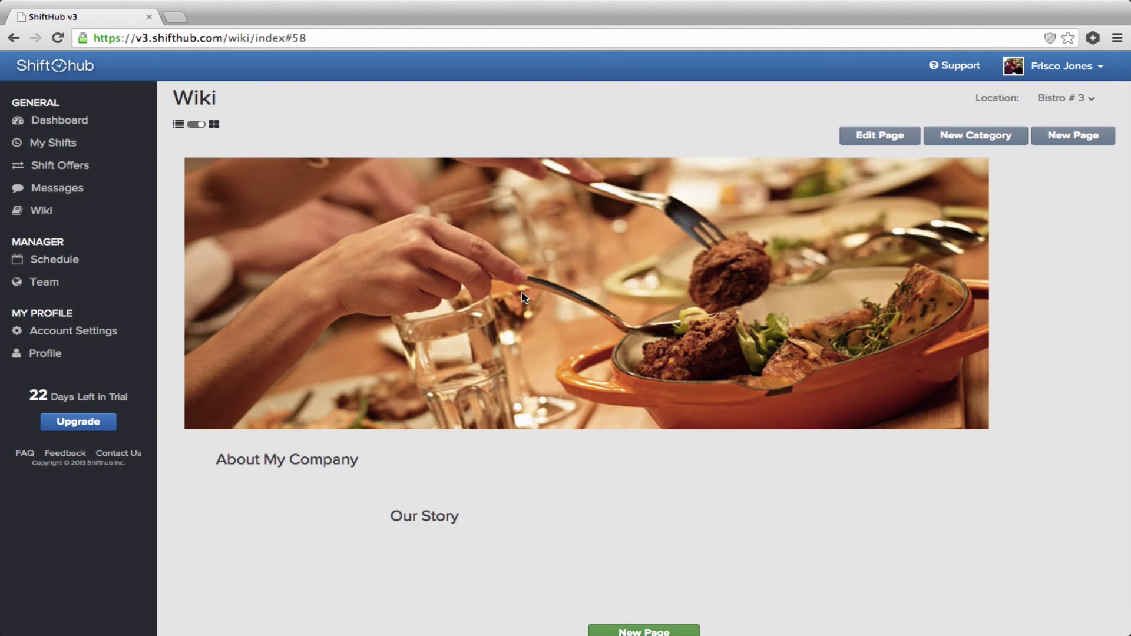
{"action": "left_click", "coordinate": [865, 139]}
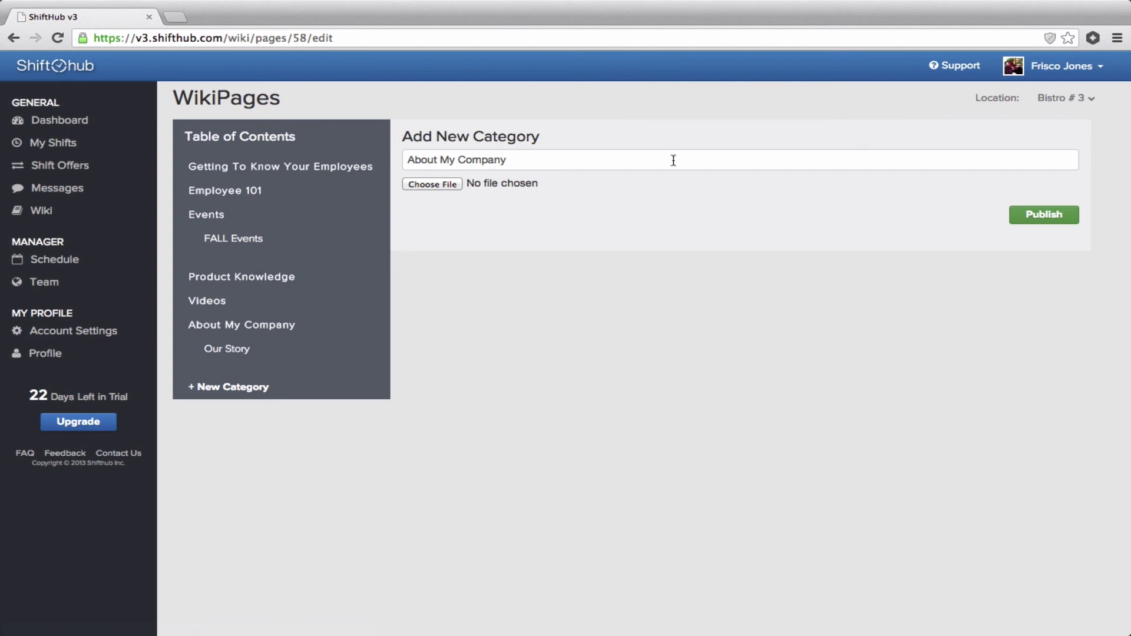
{"action": "left_click", "coordinate": [430, 187]}
{"action": "left_click", "coordinate": [713, 333]}
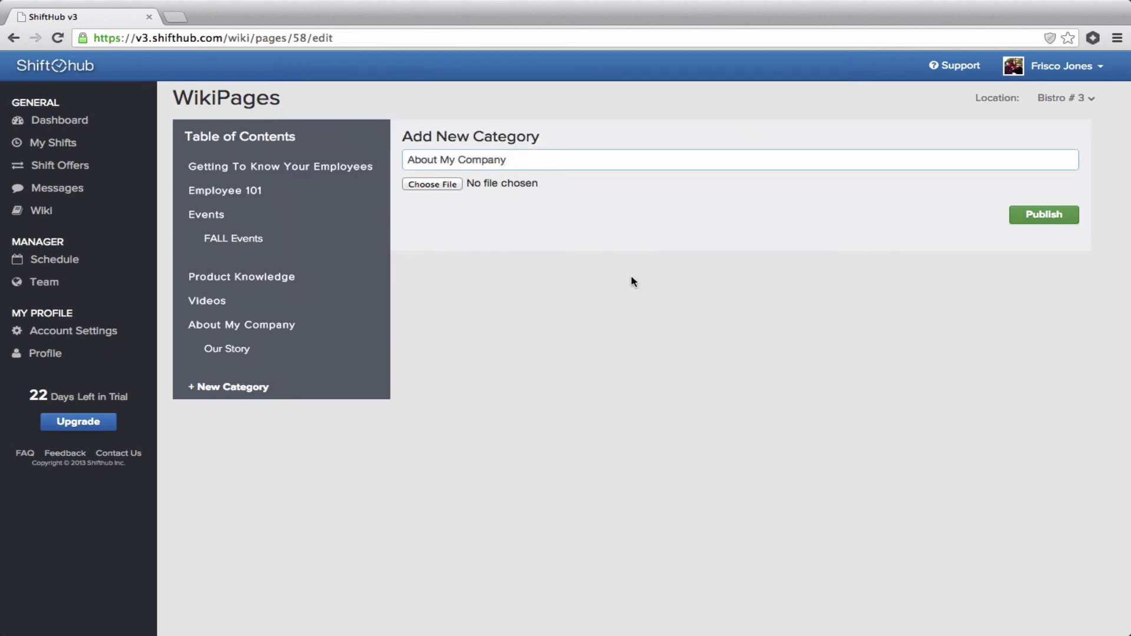
{"action": "key", "text": "BackSpace"}
{"action": "key", "text": "BackSpace"}
{"action": "key", "text": "BackSpace"}
{"action": "key", "text": "BackSpace"}
{"action": "key", "text": "BackSpace"}
{"action": "key", "text": "BackSpace"}
{"action": "key", "text": "BackSpace"}
{"action": "key", "text": "BackSpace"}
{"action": "key", "text": "BackSpace"}
{"action": "key", "text": "BackSpace"}
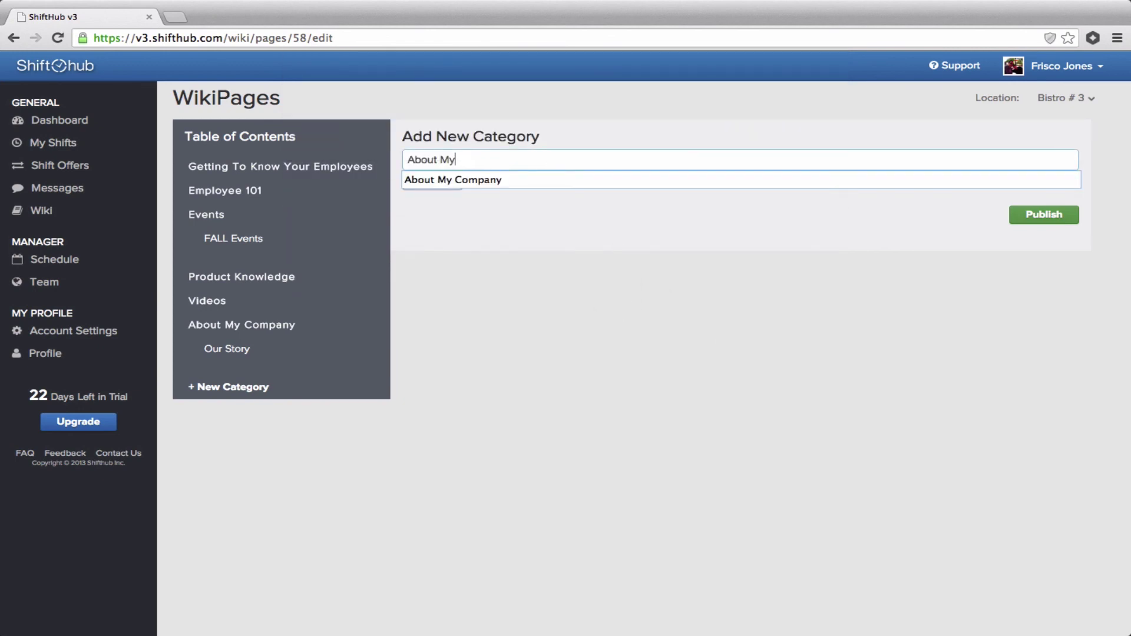
{"action": "type", "text": "Us"}
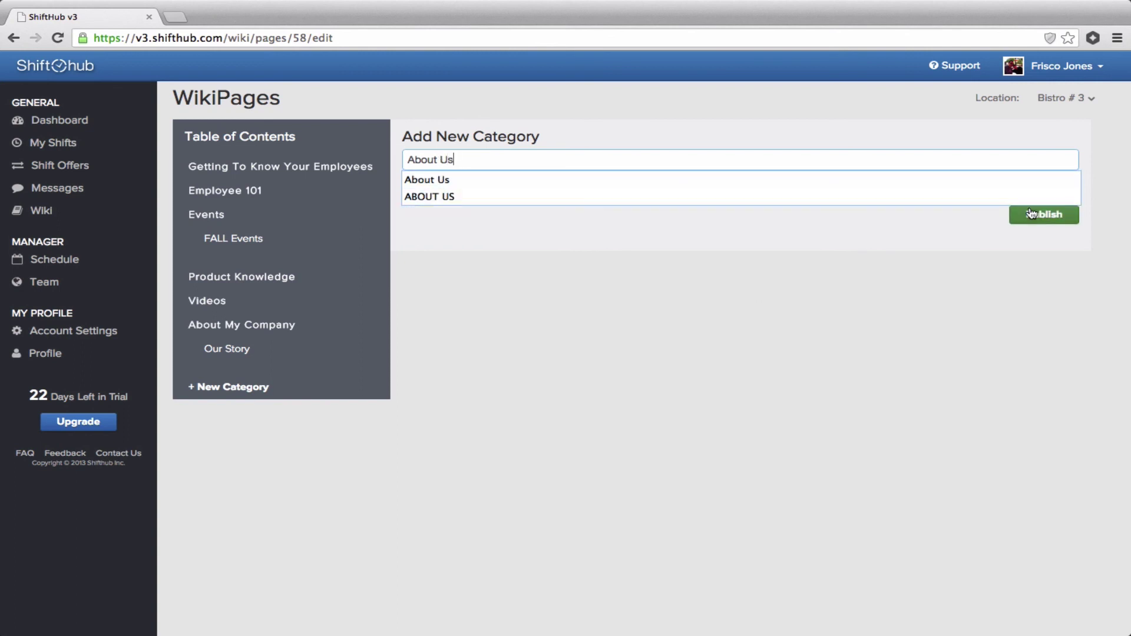
{"action": "left_click", "coordinate": [1032, 214]}
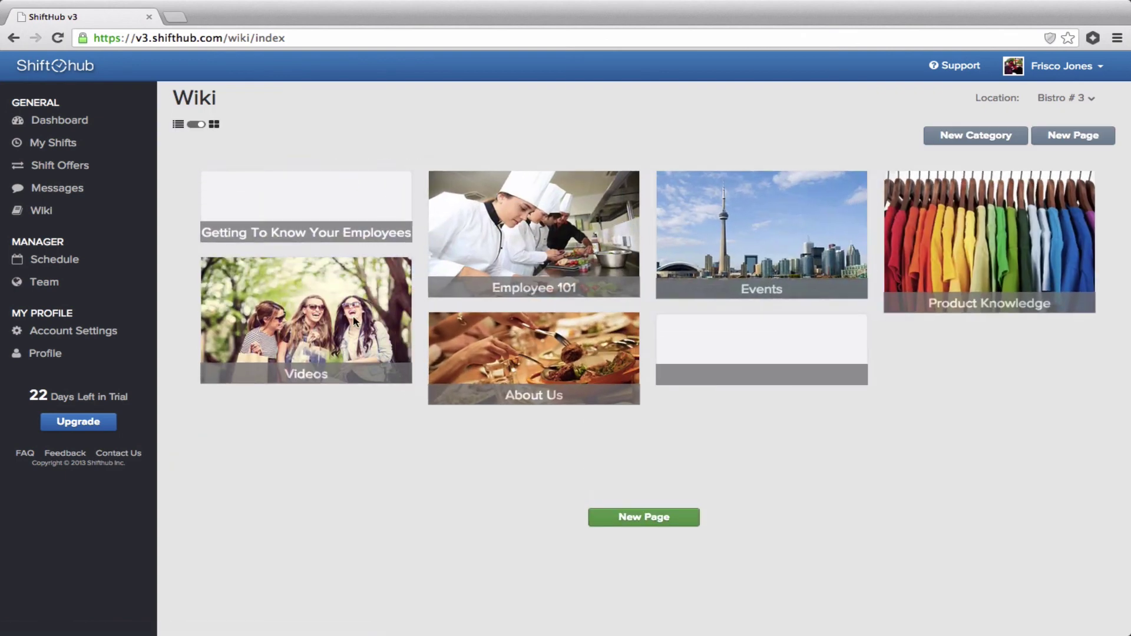
Open the Our Story page in the About Us category and scroll through its content.
{"action": "left_click", "coordinate": [522, 363]}
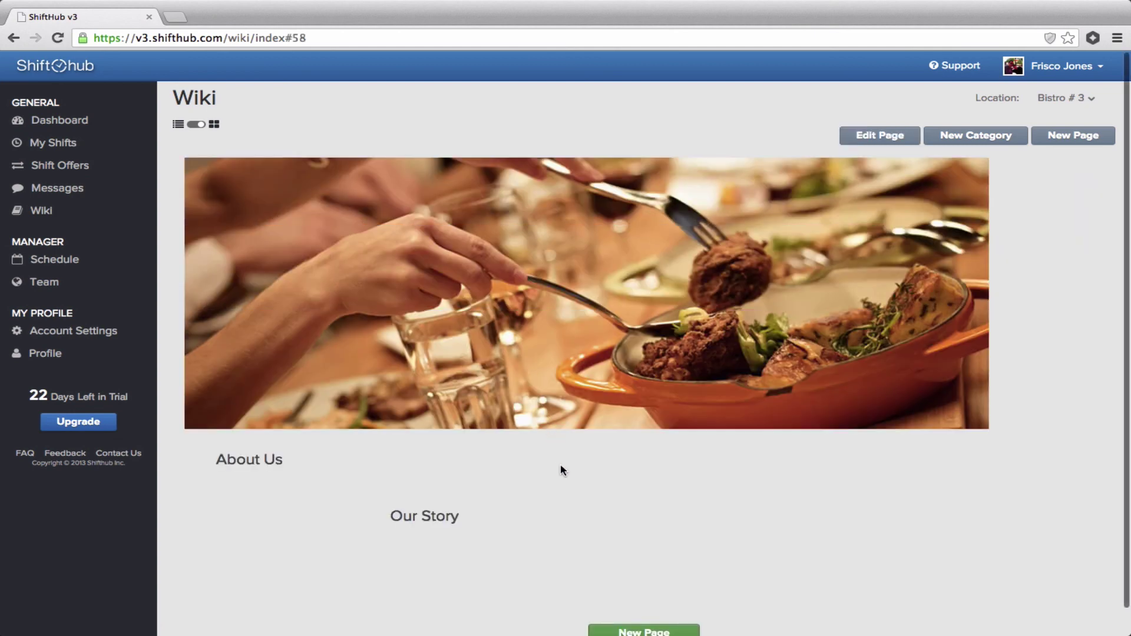
{"action": "left_click", "coordinate": [415, 521]}
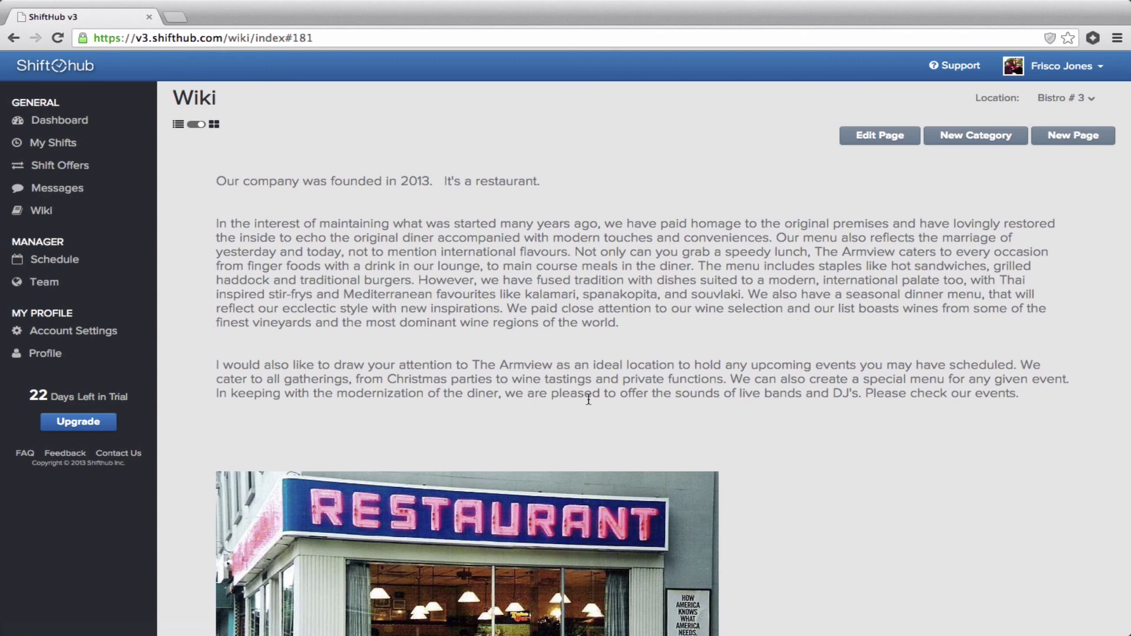
{"action": "scroll", "coordinate": [930, 491], "scroll_direction": "down", "scroll_amount": 5}
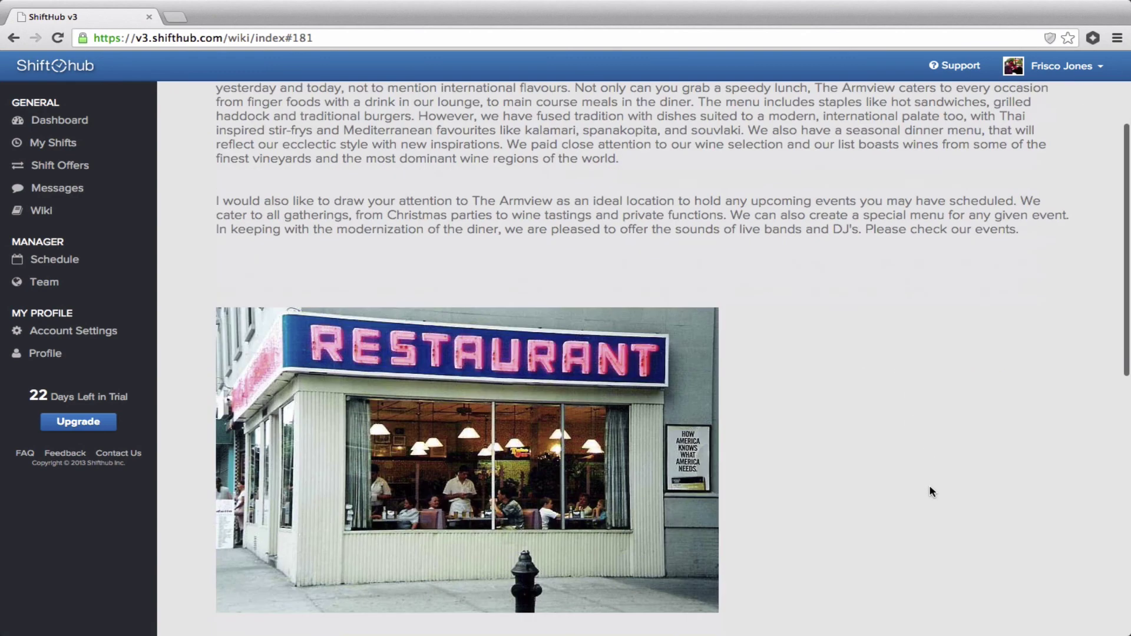
{"action": "scroll", "coordinate": [930, 492], "scroll_direction": "down", "scroll_amount": 5}
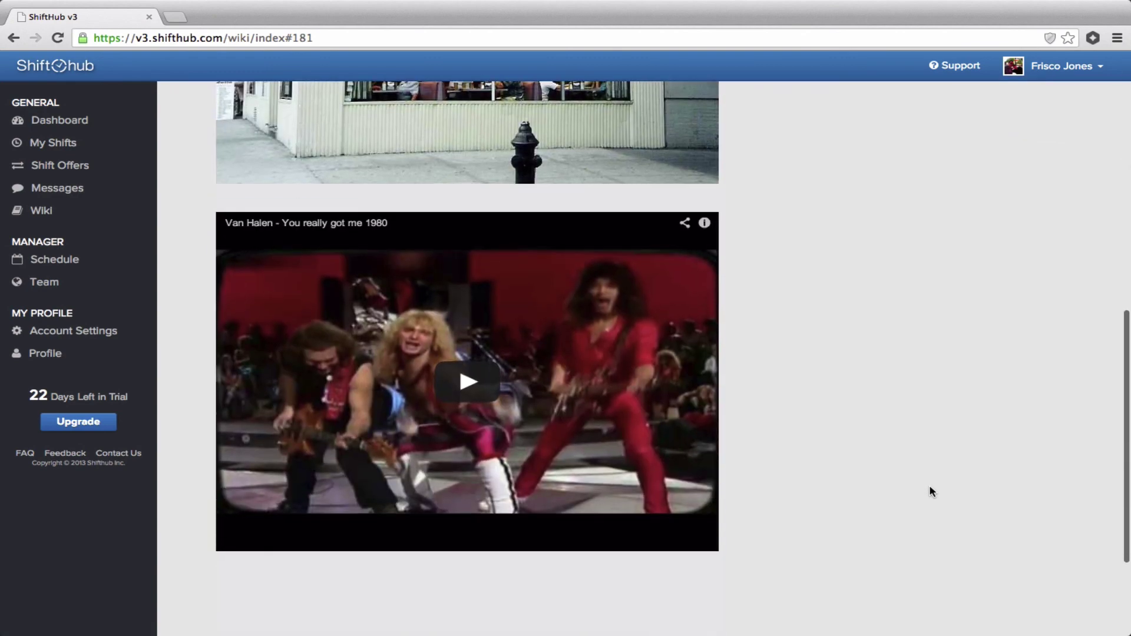
{"action": "scroll", "coordinate": [930, 492], "scroll_direction": "up", "scroll_amount": 10}
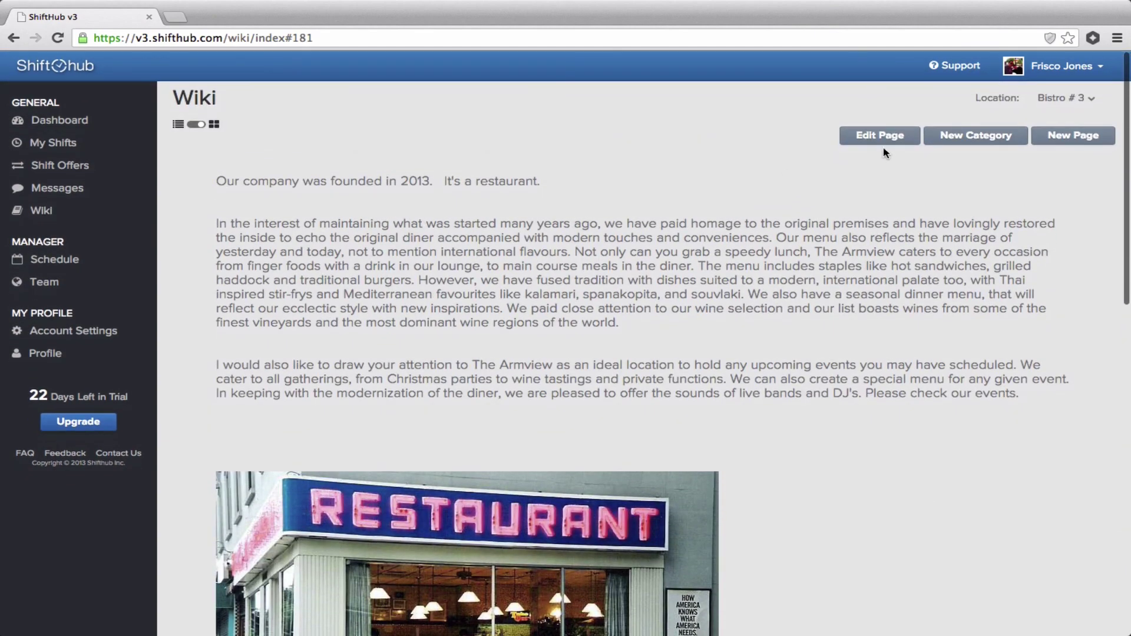
Review the Our Story page's content in the editor and publish it.
{"action": "left_click", "coordinate": [888, 148]}
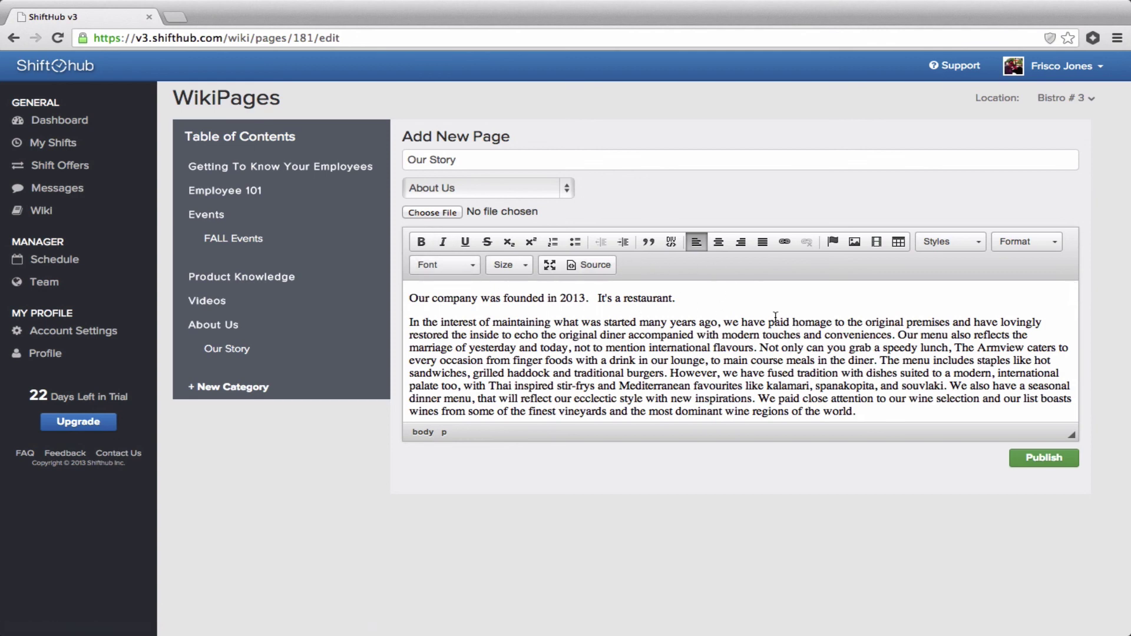
{"action": "scroll", "coordinate": [952, 321], "scroll_direction": "down", "scroll_amount": 8}
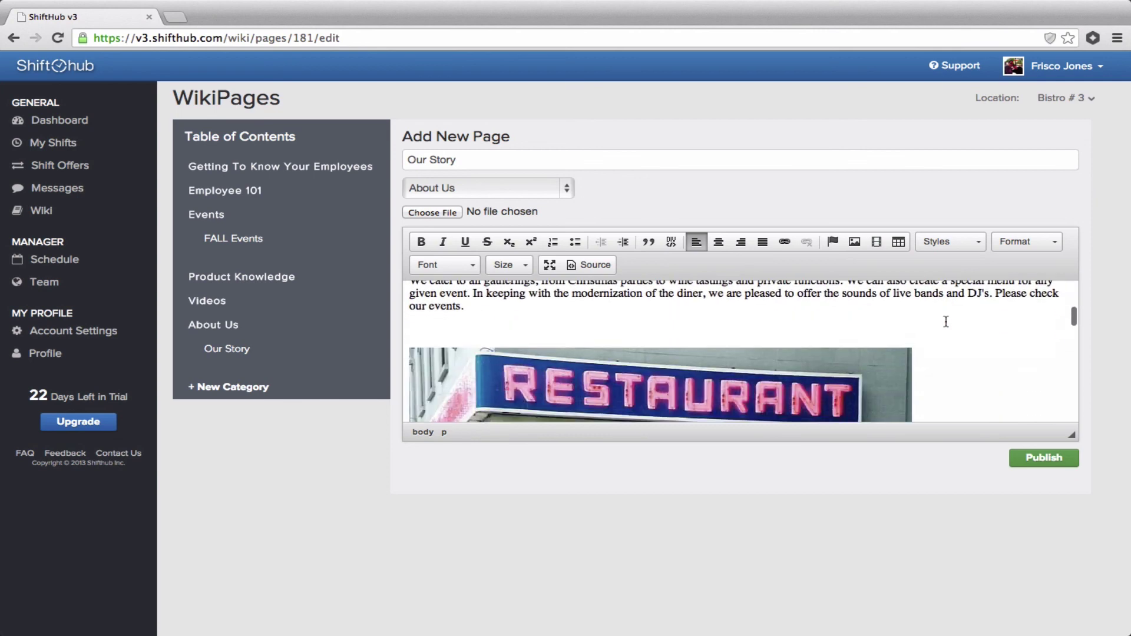
{"action": "scroll", "coordinate": [946, 321], "scroll_direction": "down", "scroll_amount": 5}
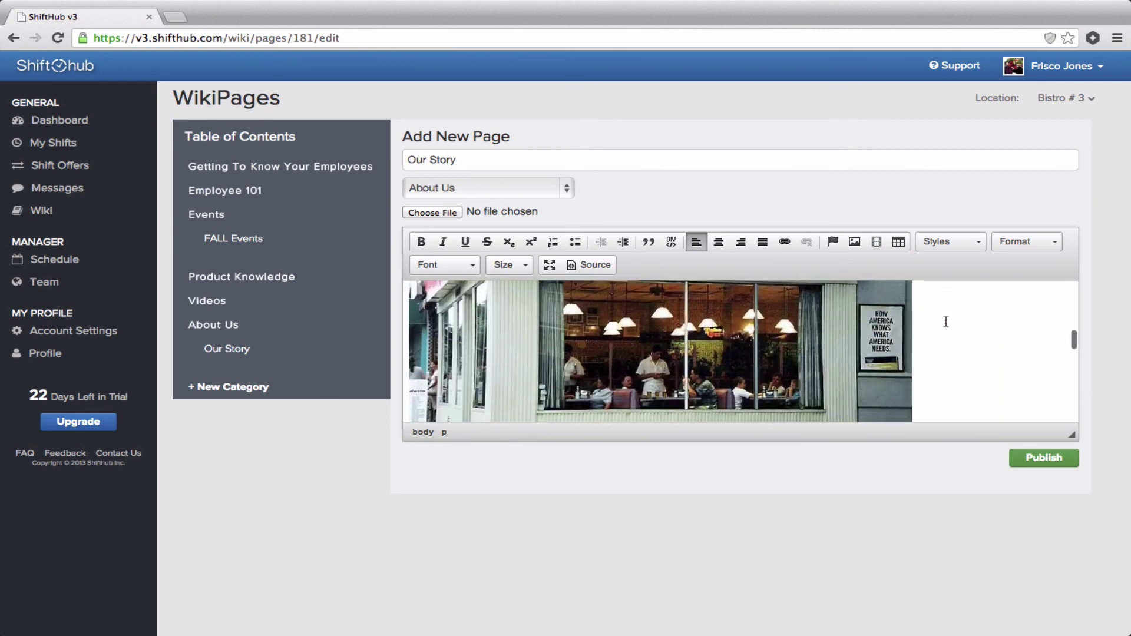
{"action": "scroll", "coordinate": [946, 321], "scroll_direction": "down", "scroll_amount": 2}
{"action": "scroll", "coordinate": [946, 321], "scroll_direction": "up", "scroll_amount": 10}
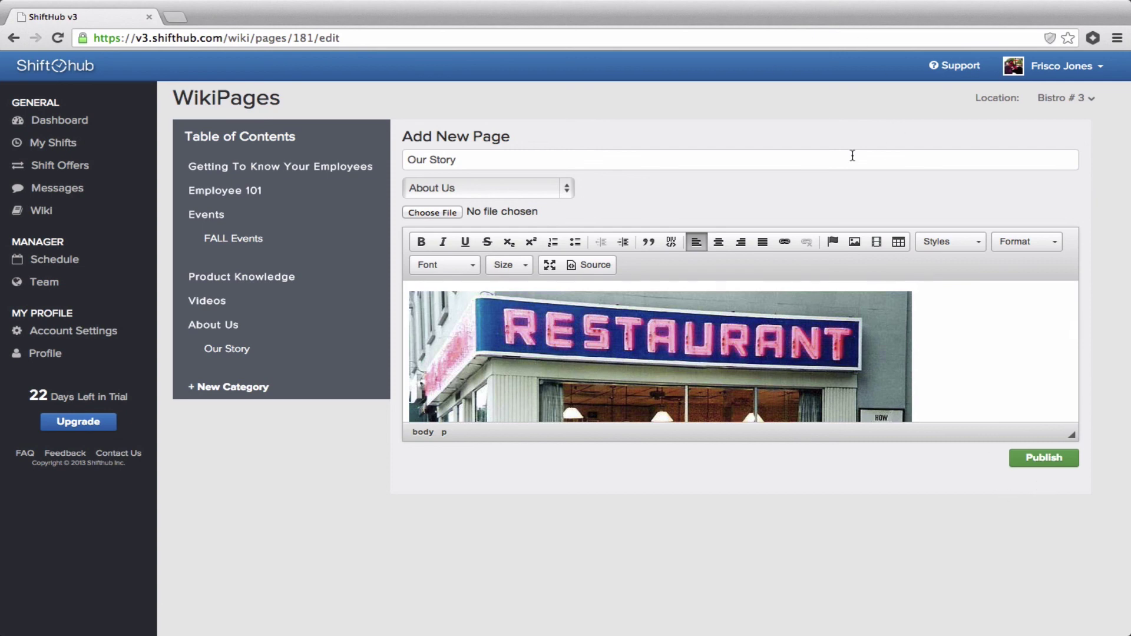
{"action": "left_click", "coordinate": [1043, 465]}
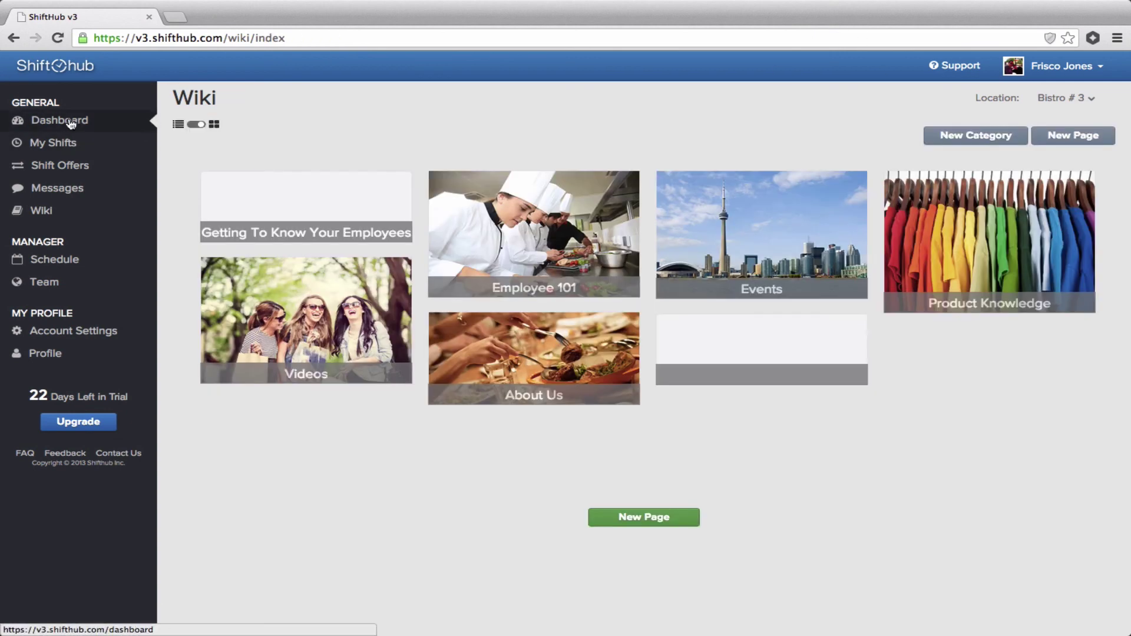
Go back to the Bistro # 3 dashboard and dismiss the scheduling-tutorial banner.
{"action": "left_click", "coordinate": [72, 121]}
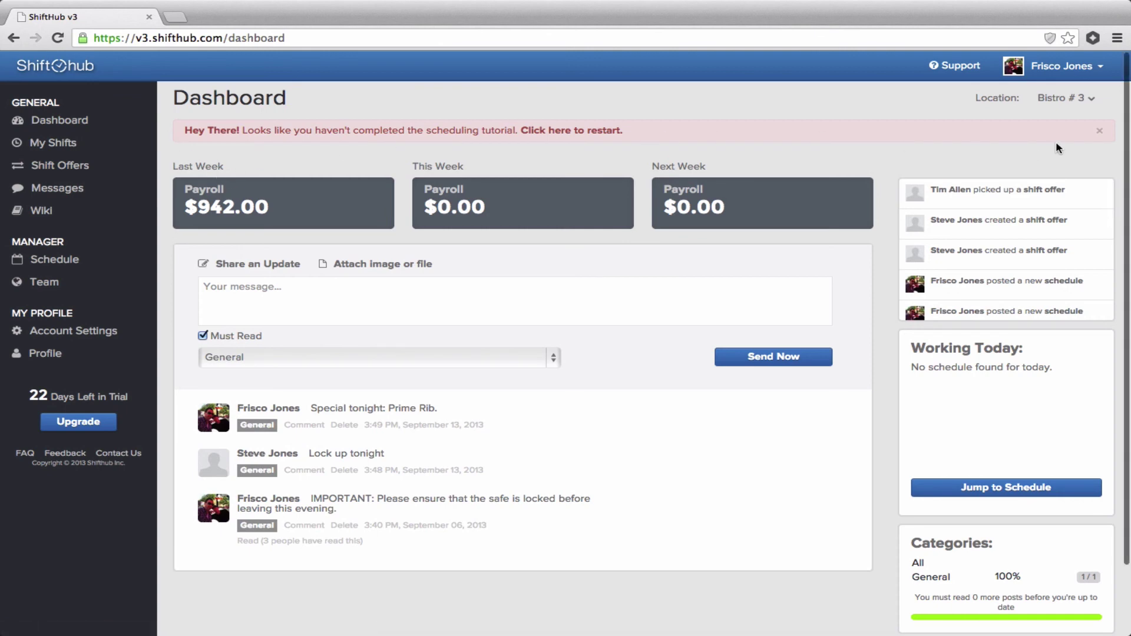
{"action": "left_click", "coordinate": [1099, 131]}
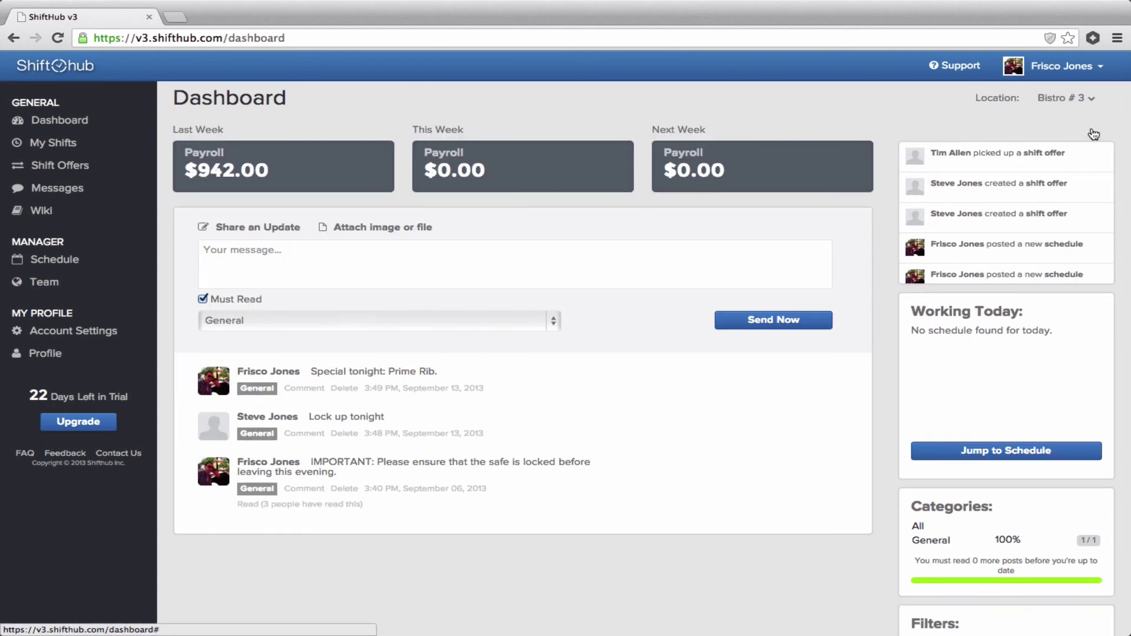